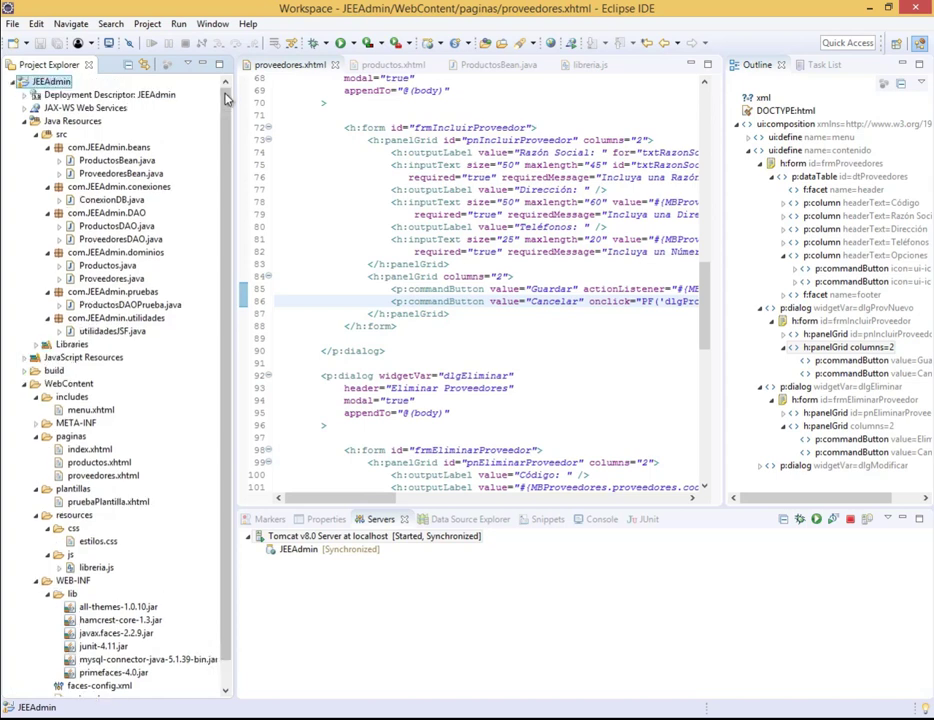
Examine the JEEAdmin project structure and read through the data table and dialog code in proveedores.xhtml
scroll(226, 99, down, 2)
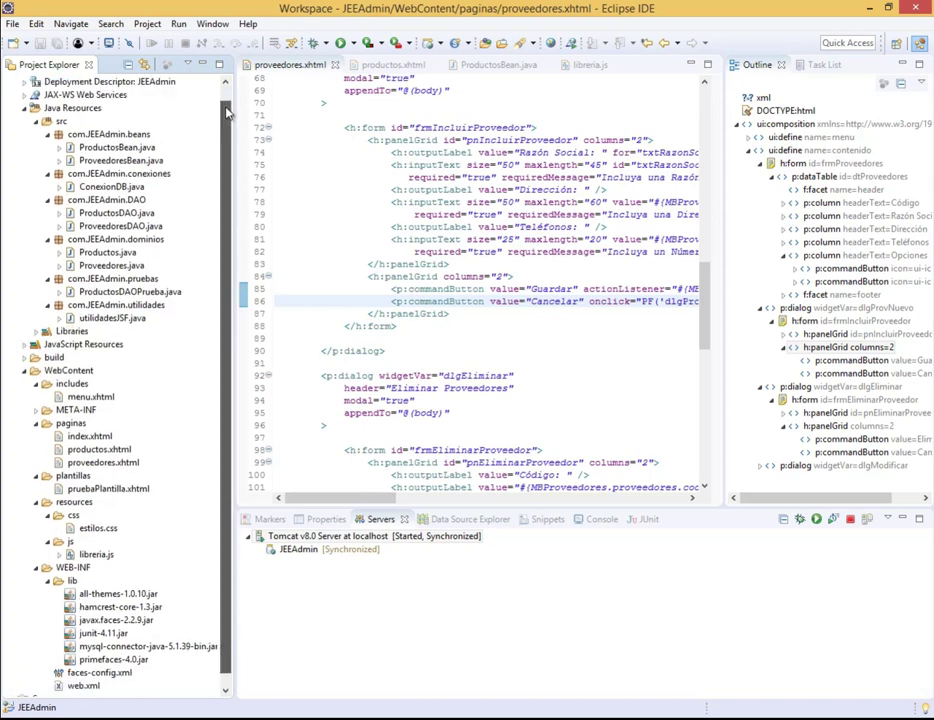
scroll(228, 107, up, 2)
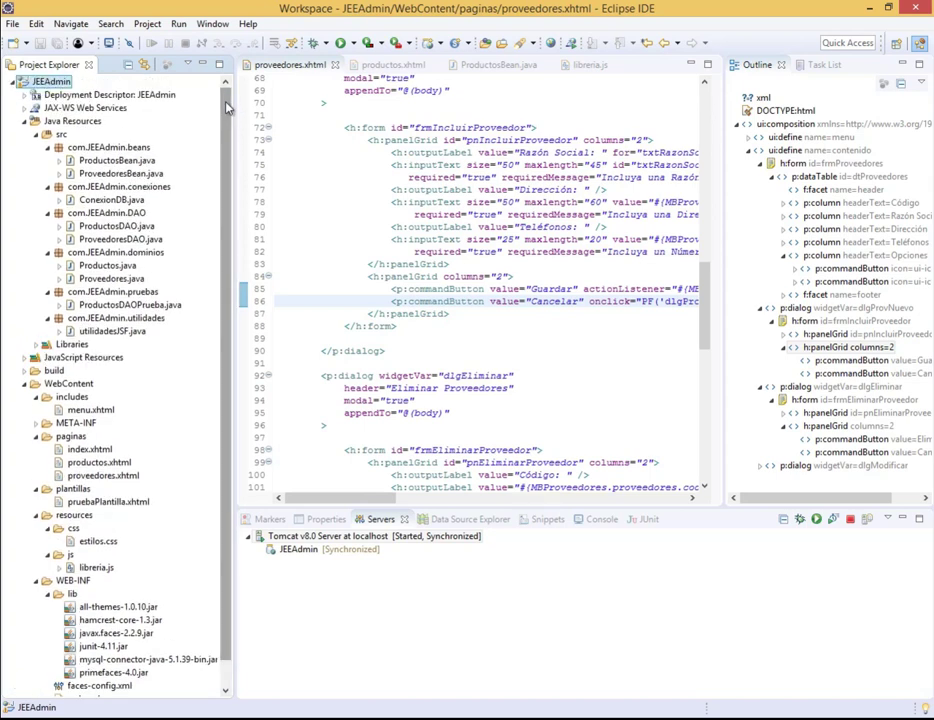
scroll(230, 106, down, 2)
scroll(232, 105, up, 2)
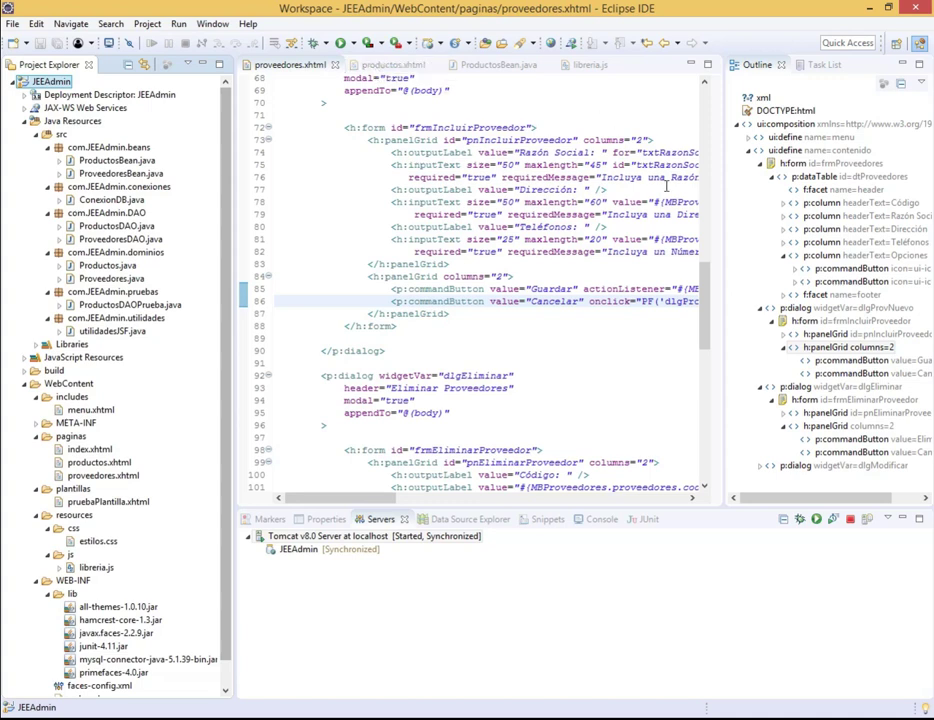
drag(705, 308, 740, 120)
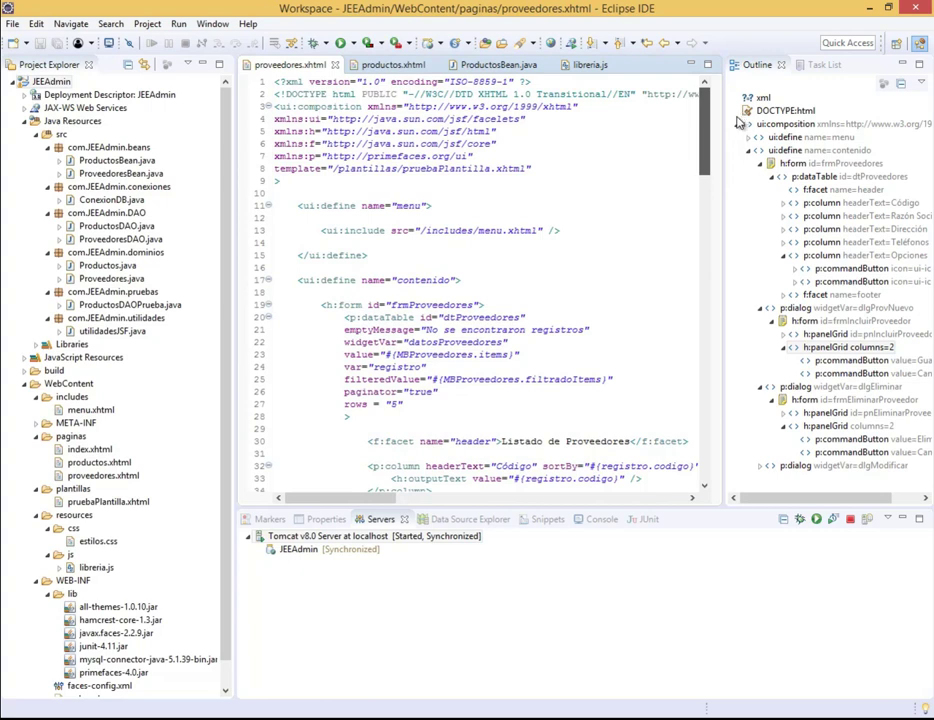
drag(737, 122, 737, 122)
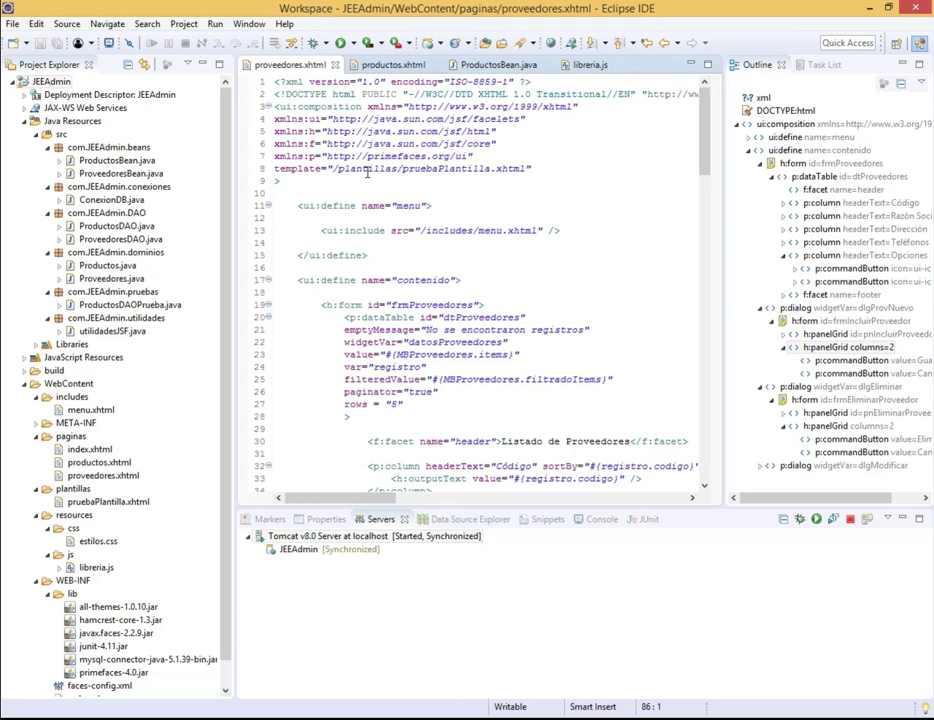
scroll(705, 119, down, 6)
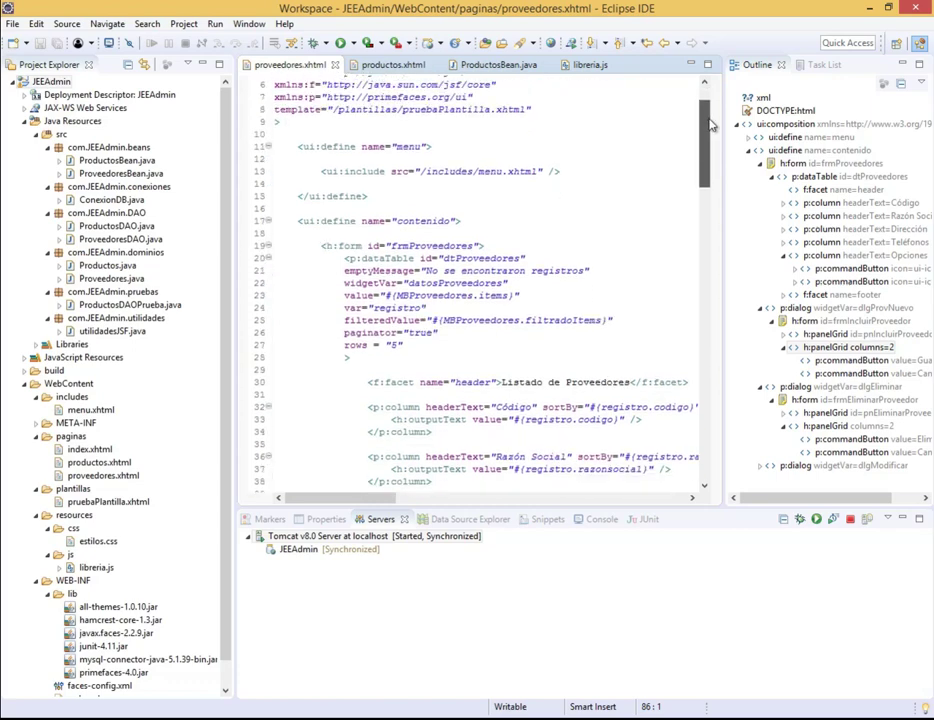
drag(715, 189, 735, 208)
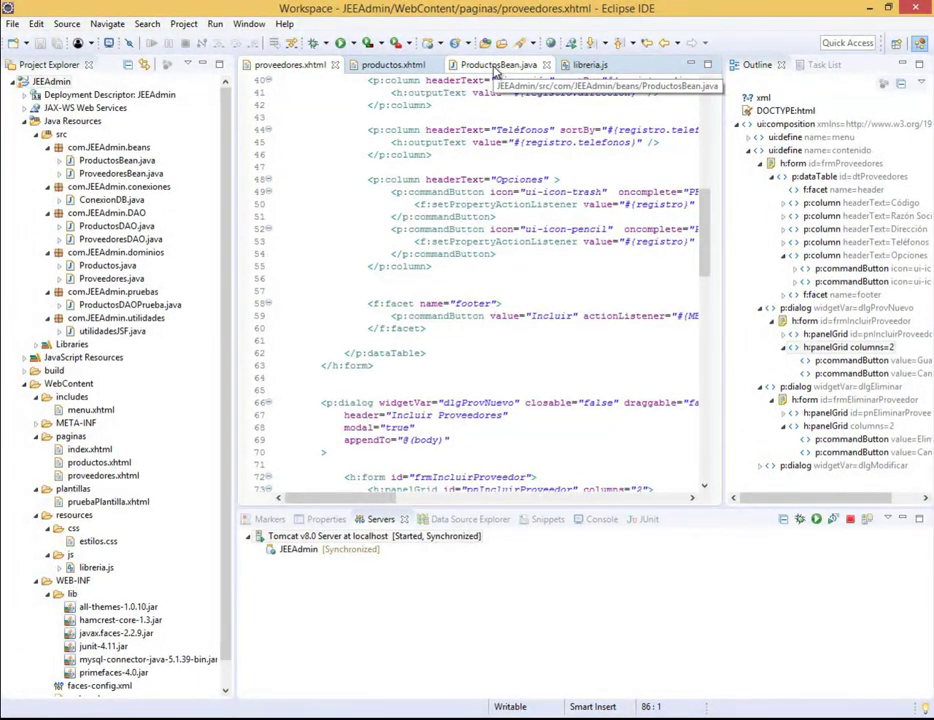
Switch to the browser and reload the JEEAdmin supplier list page
click(112, 200)
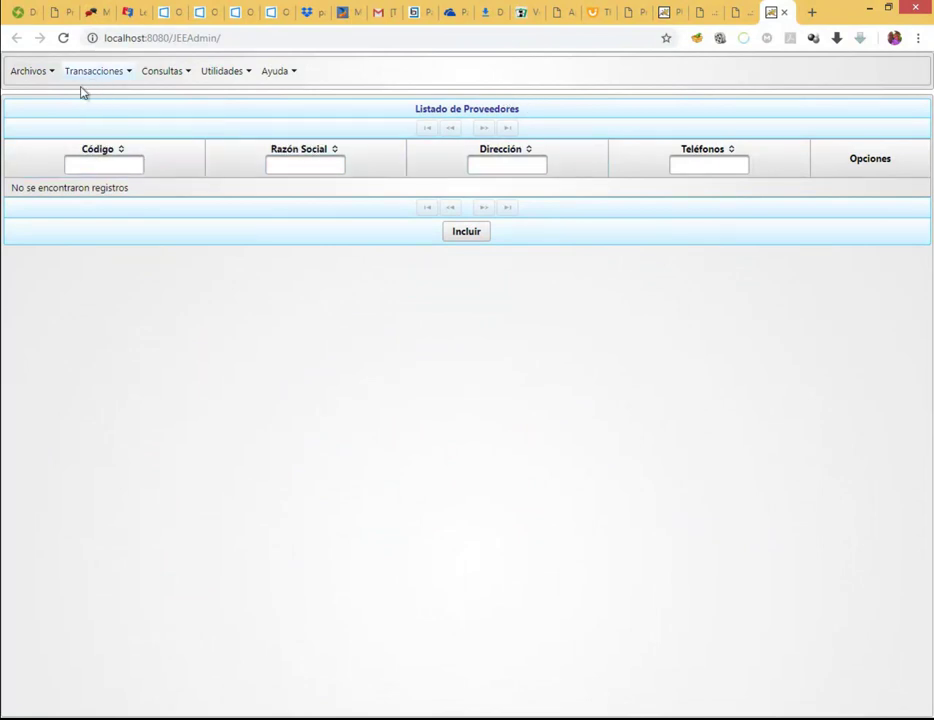
click(63, 42)
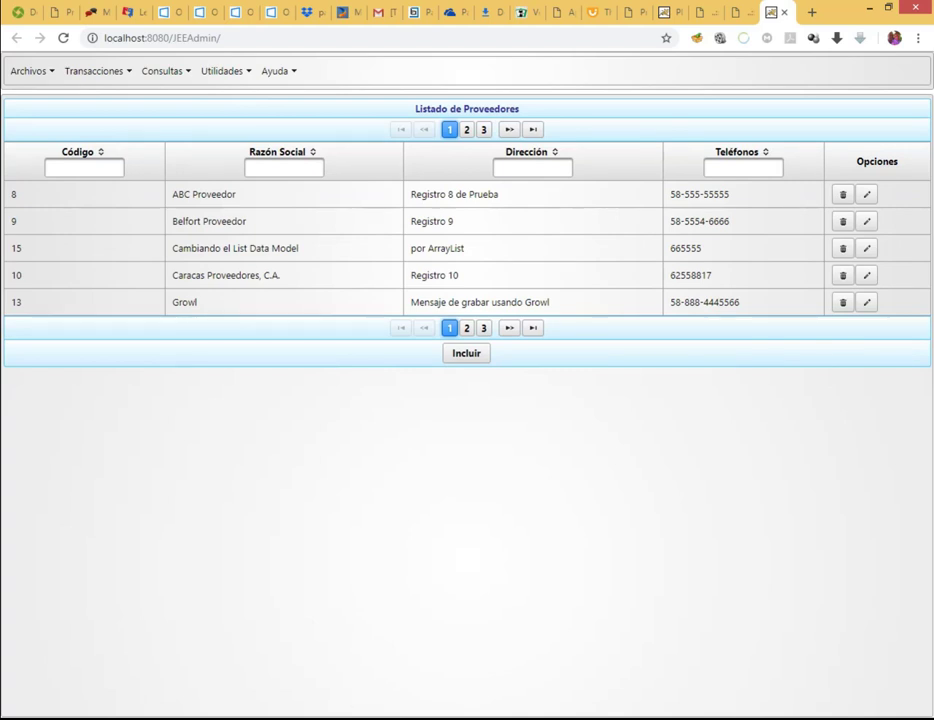
Check the status and ports of the Apache and MySQL modules in XAMPP Control Panel, and minimize it
key(alt+Tab)
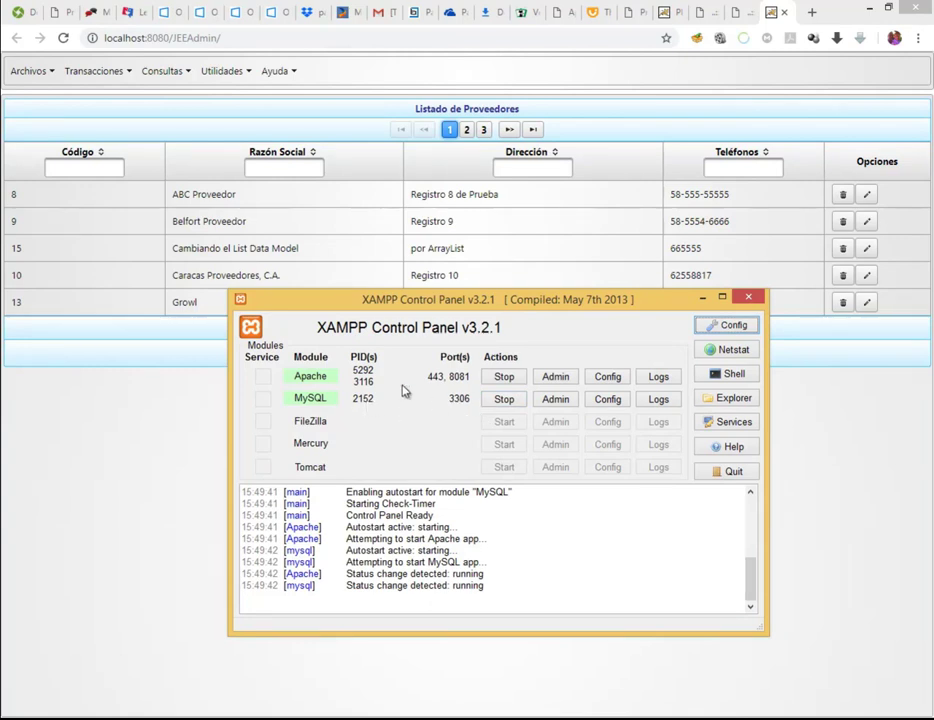
click(704, 298)
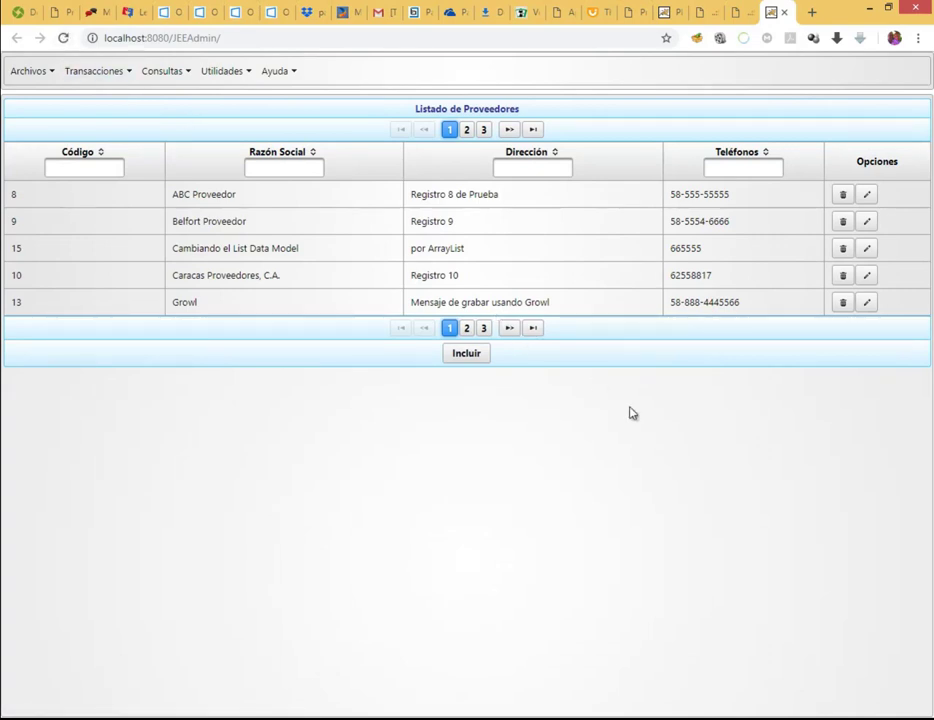
click(330, 719)
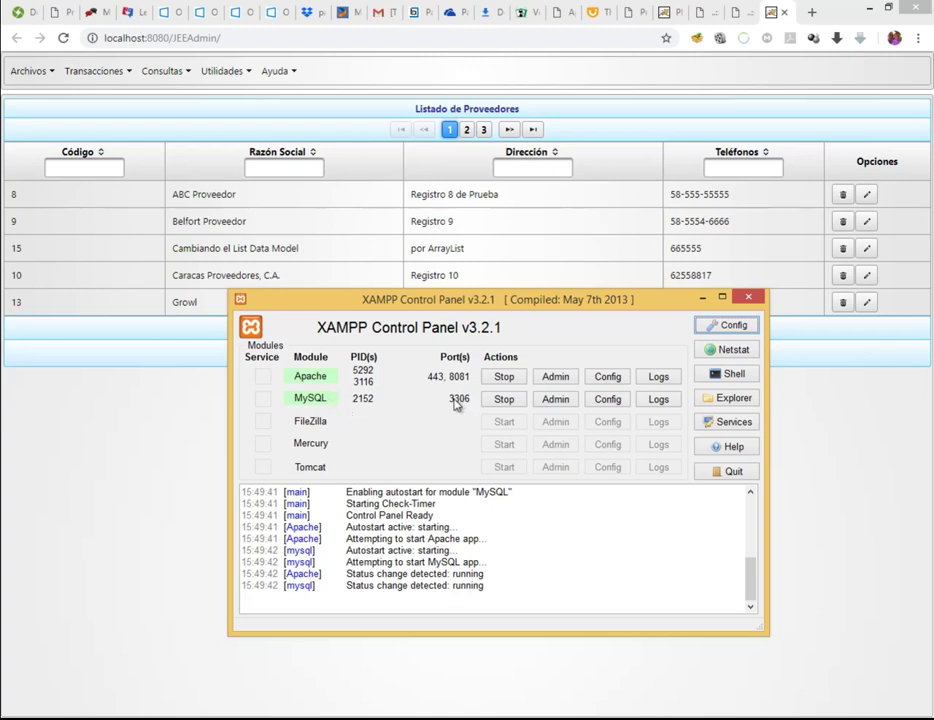
click(699, 298)
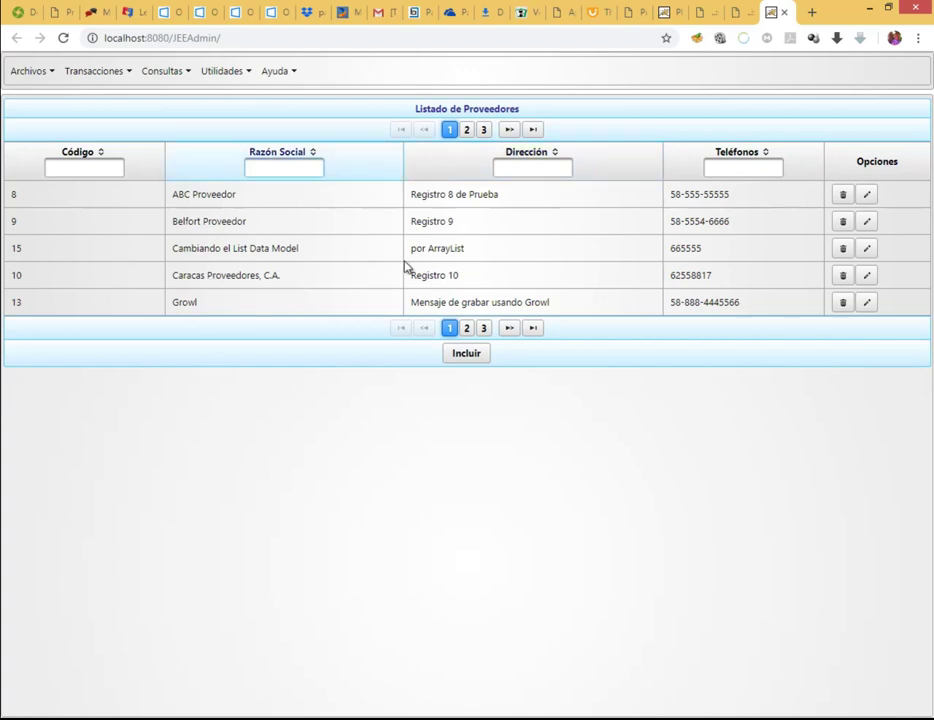
Review the supplier list's column filters and browse its pages 2 and 3, returning to page 1
click(291, 151)
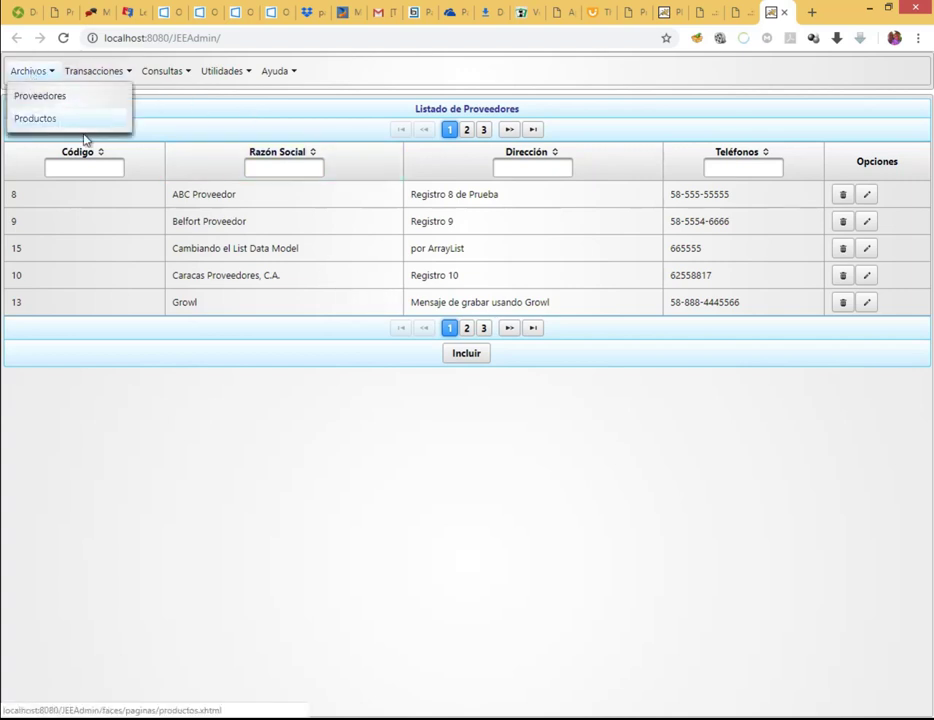
mouse_move(42, 79)
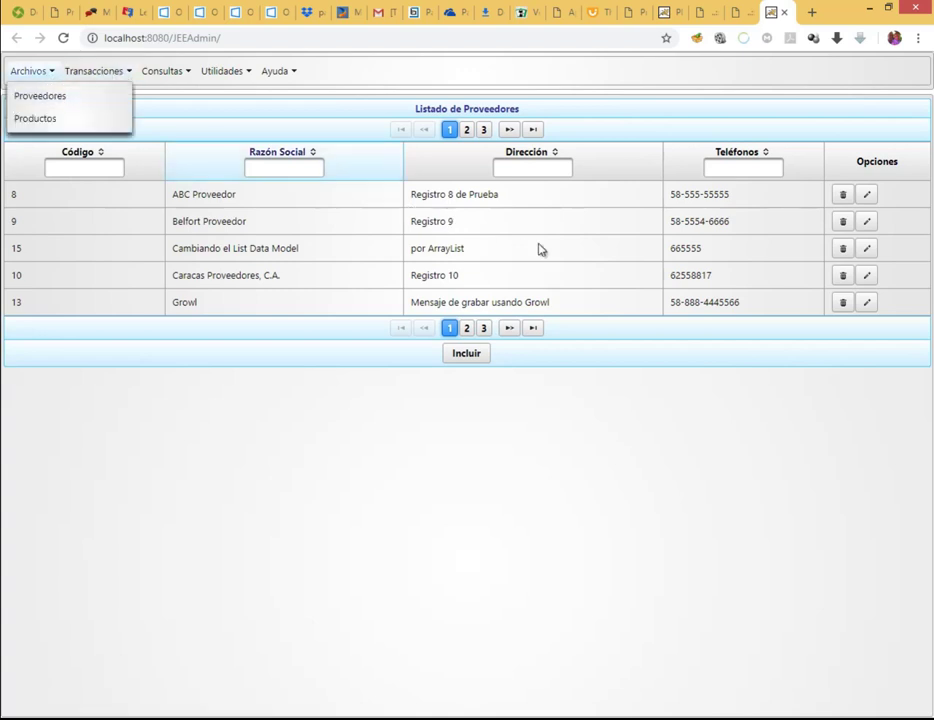
click(86, 168)
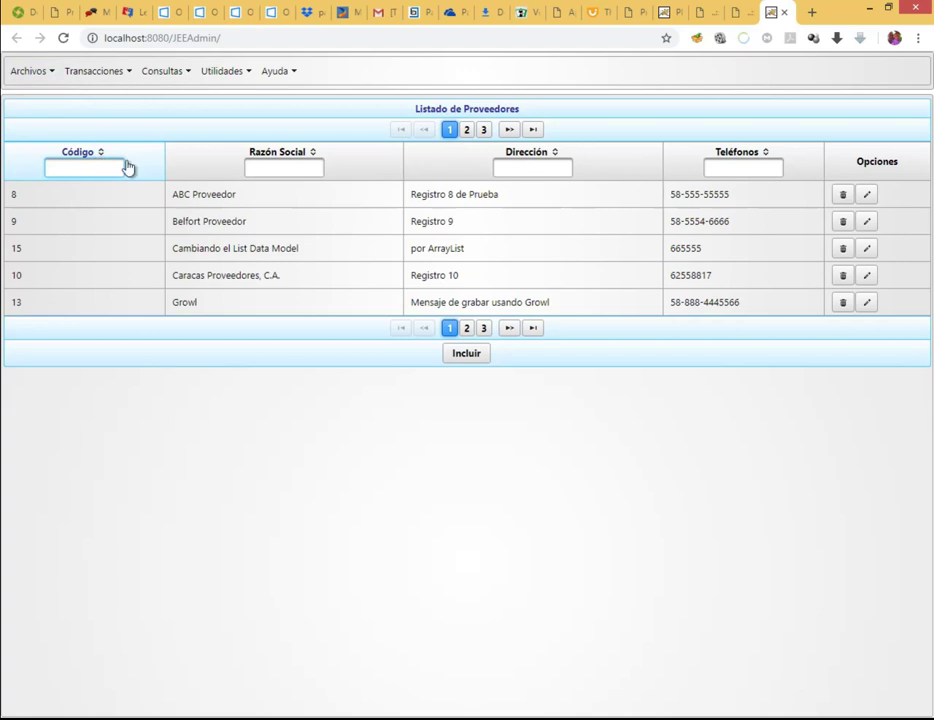
click(268, 163)
click(474, 137)
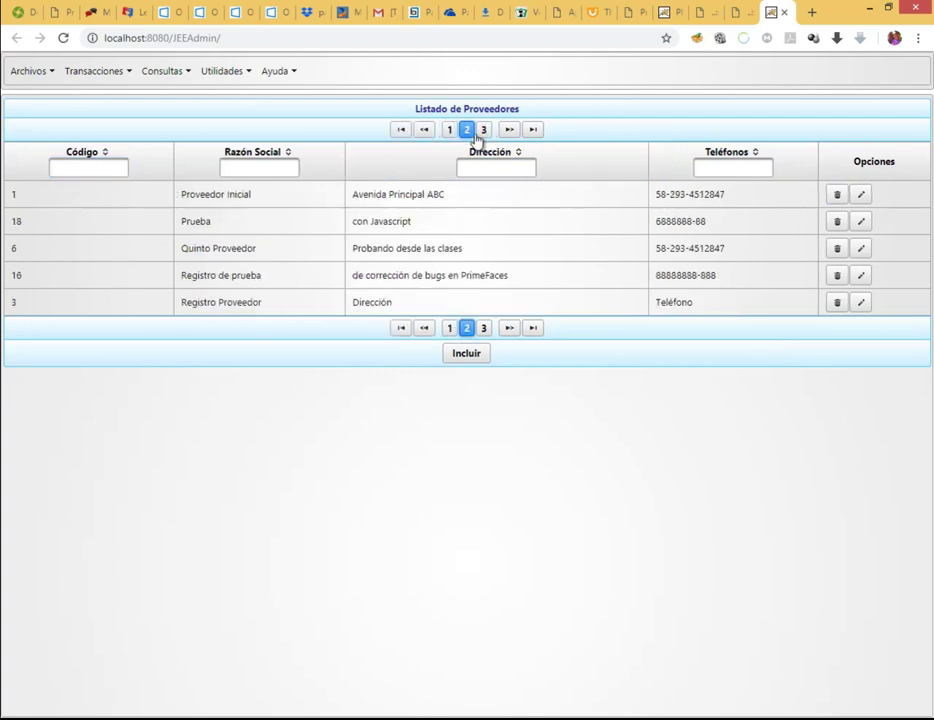
click(484, 133)
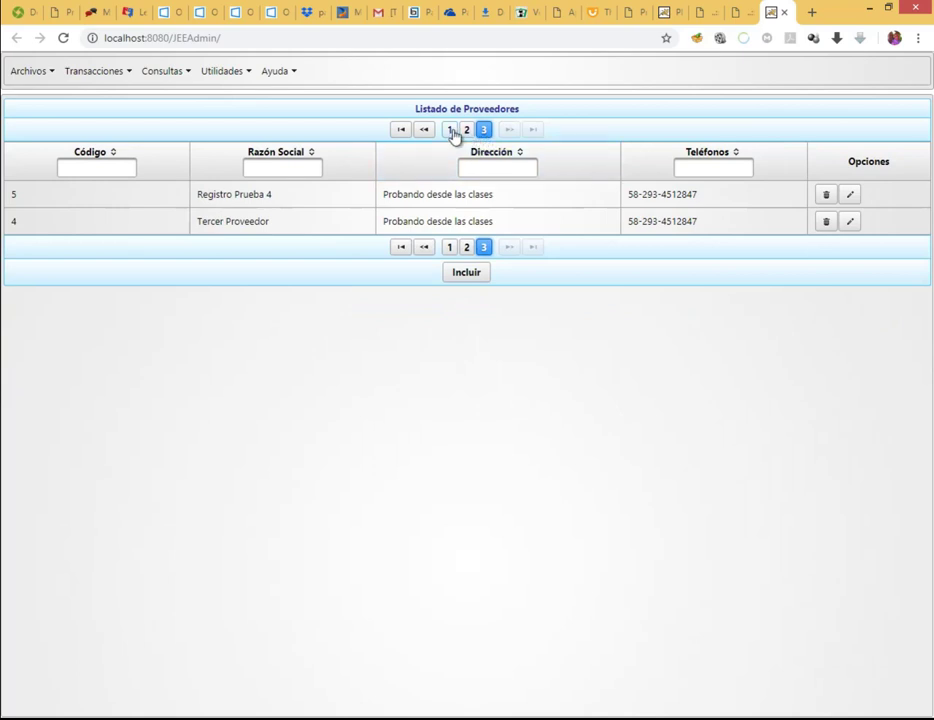
click(450, 131)
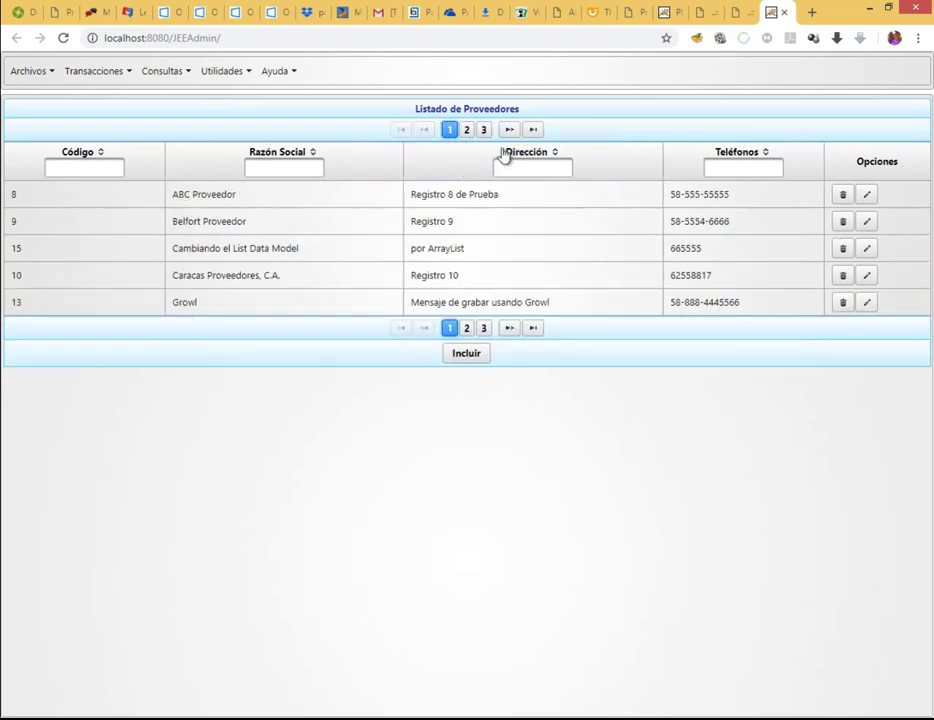
Add and save a supplier with Razón Social "Registro de Prueba", Dirección "para la promocion de la segunda fase" and a phone number
click(472, 357)
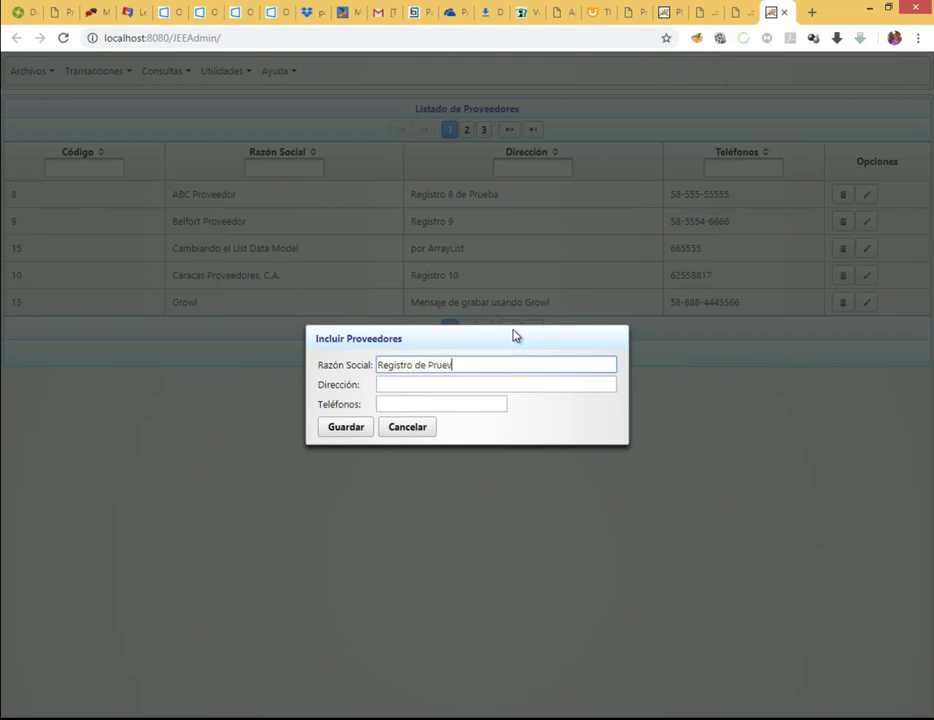
key(Tab)
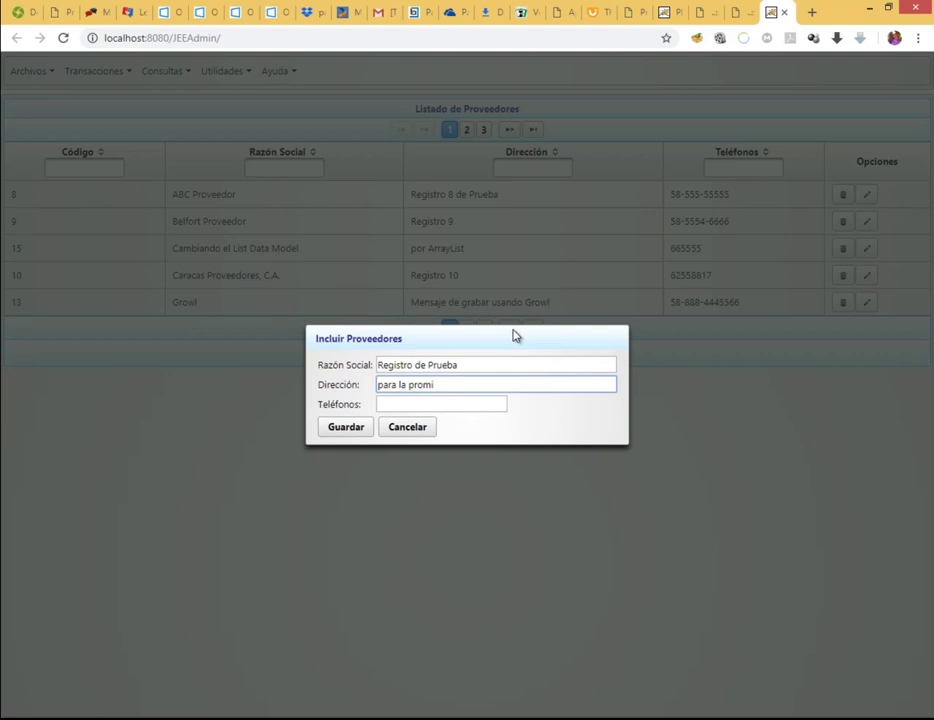
text(para la promocion de la segunda fase)
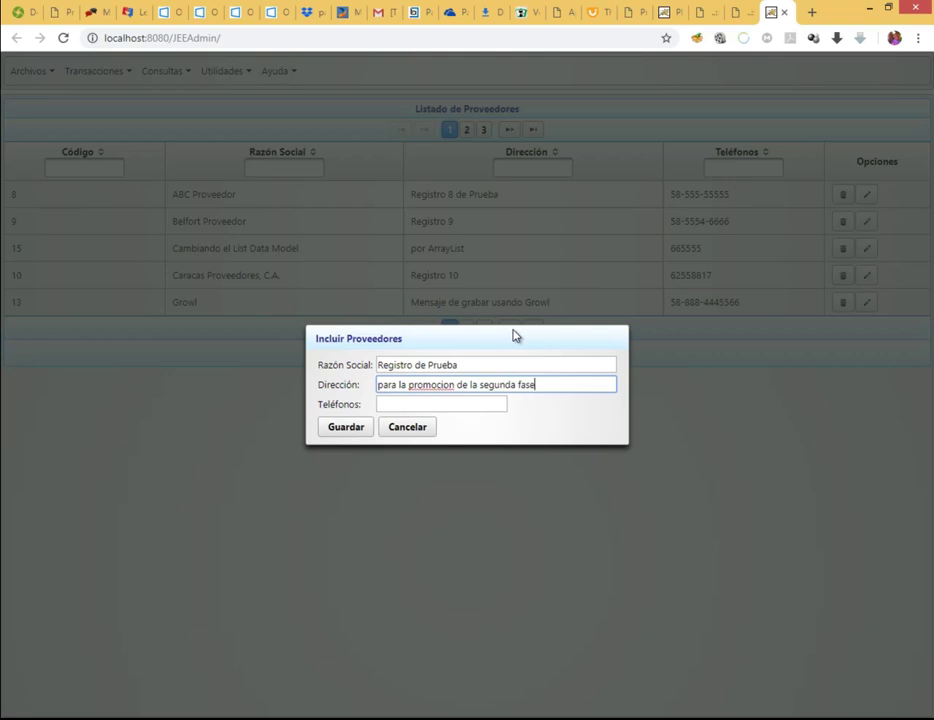
click(432, 402)
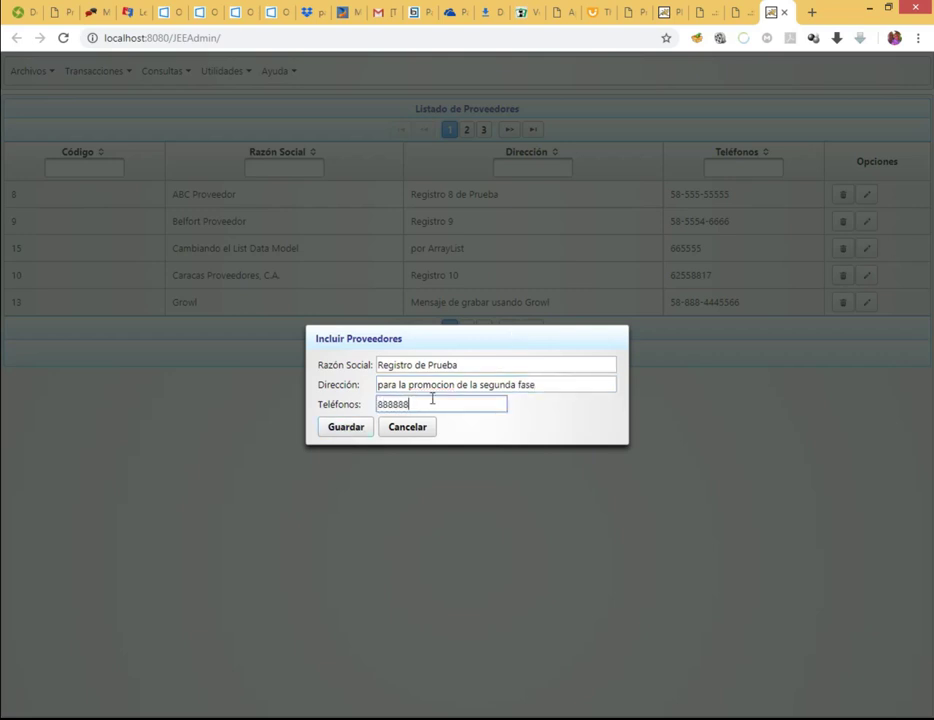
click(348, 430)
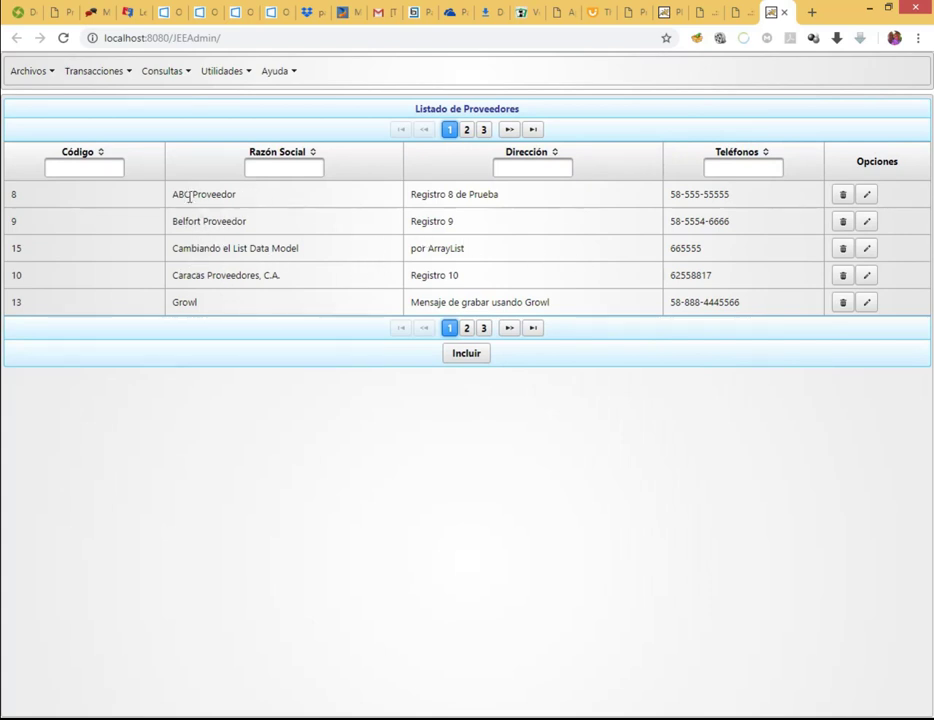
Locate the newly added "Registro de Prueba" supplier on page 2 of the list and highlight its row
click(467, 329)
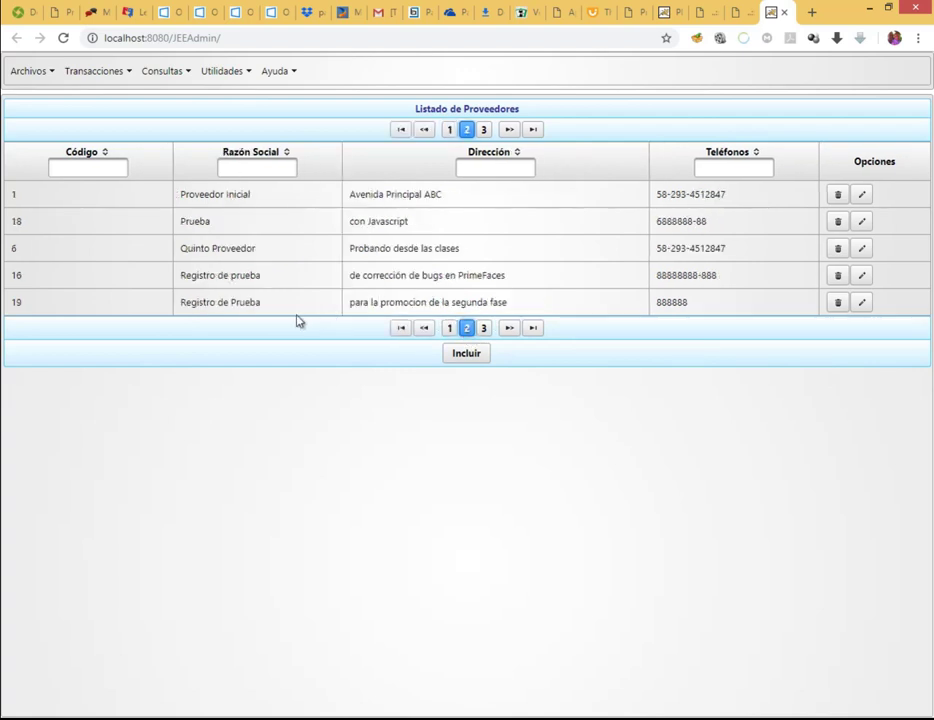
drag(14, 301, 690, 308)
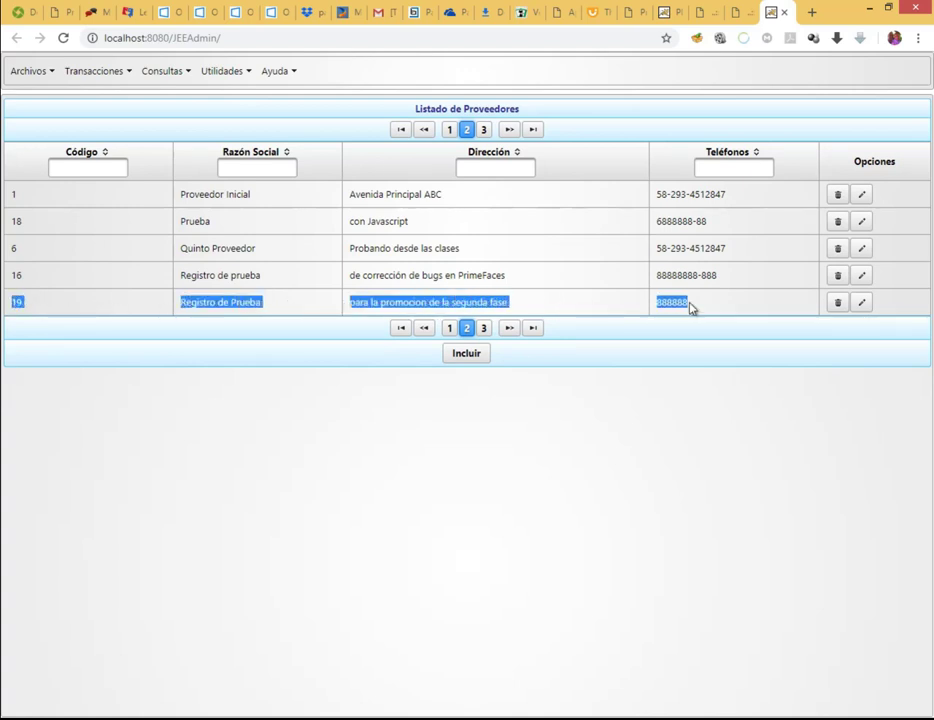
click(770, 377)
Try to modify the phone number of the new "Registro de Prueba" supplier and check its record on page 2
click(864, 305)
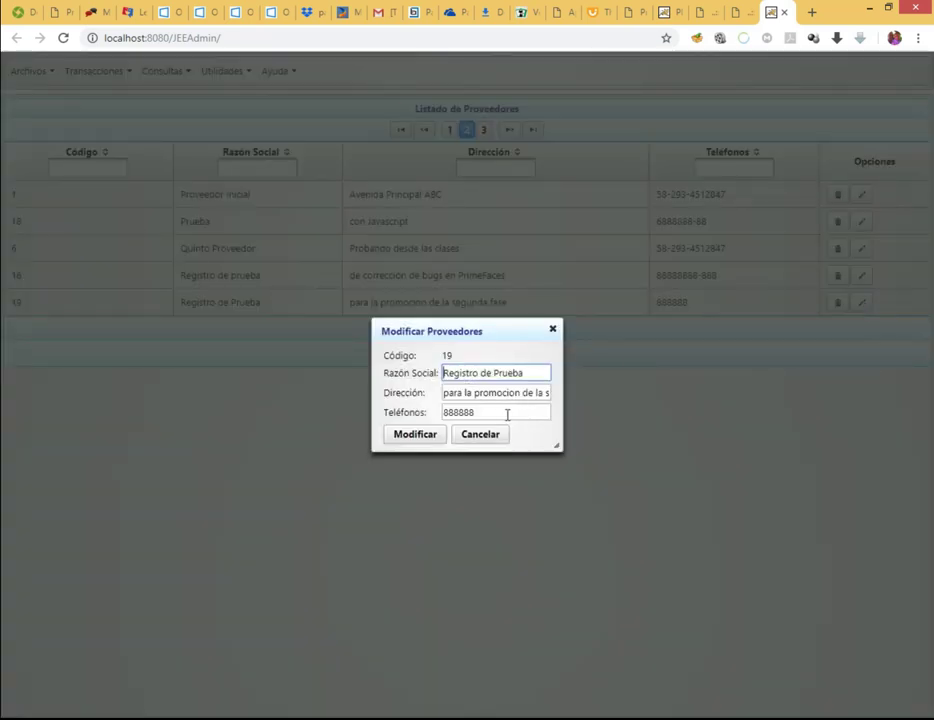
drag(507, 414, 384, 411)
key(BackSpace)
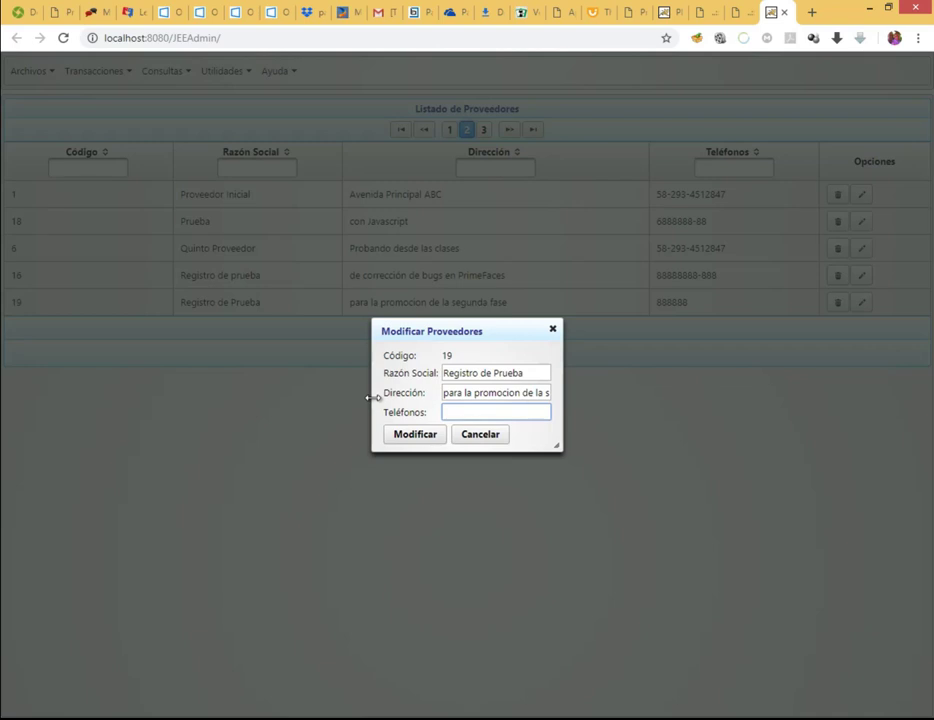
click(411, 441)
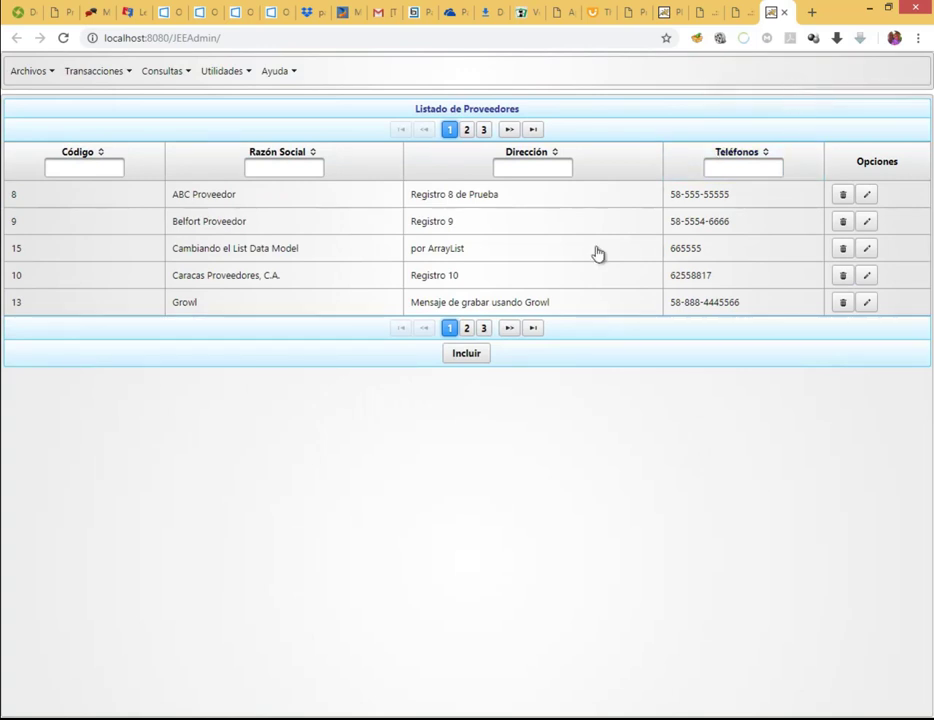
click(467, 329)
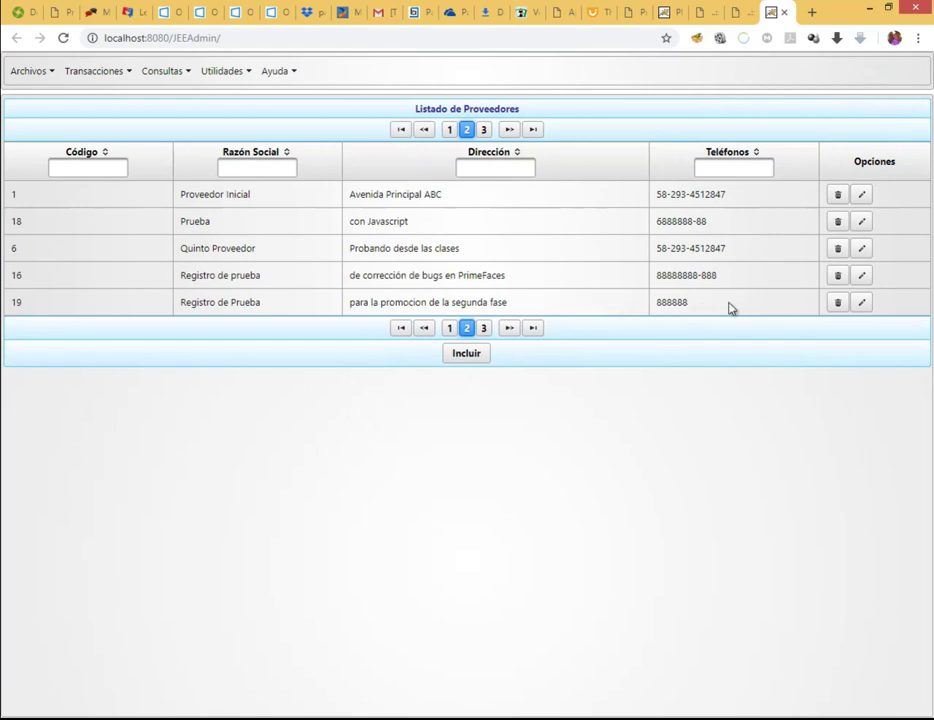
Replace and save the phone number of the new "Registro de Prueba" supplier, check its record on page 2, and return to page 1
click(862, 304)
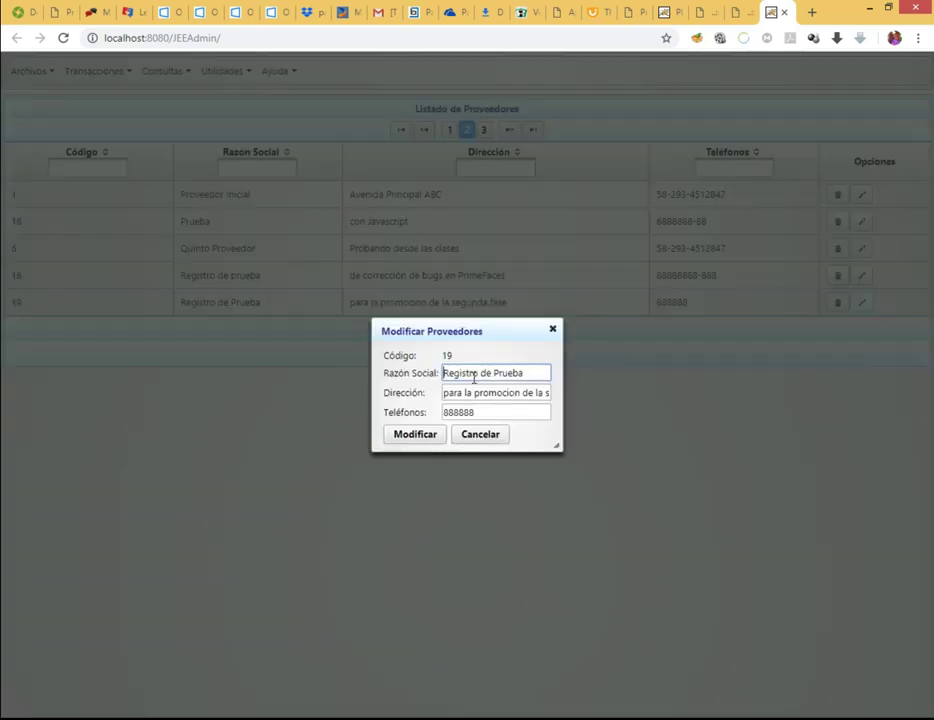
drag(499, 410, 384, 417)
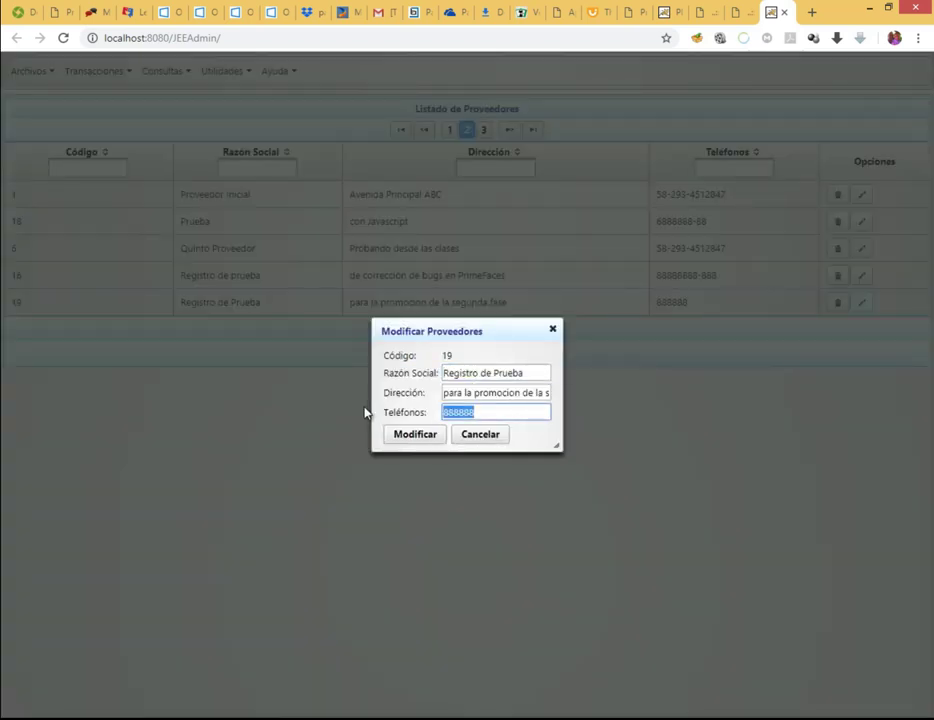
key(BackSpace)
text(99999)
click(417, 437)
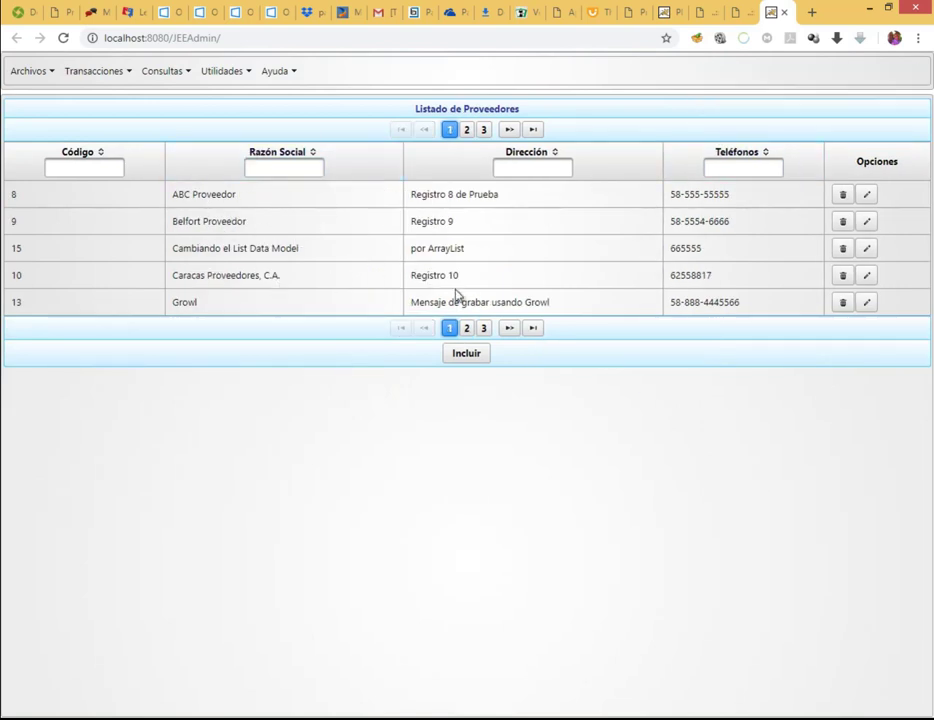
click(467, 329)
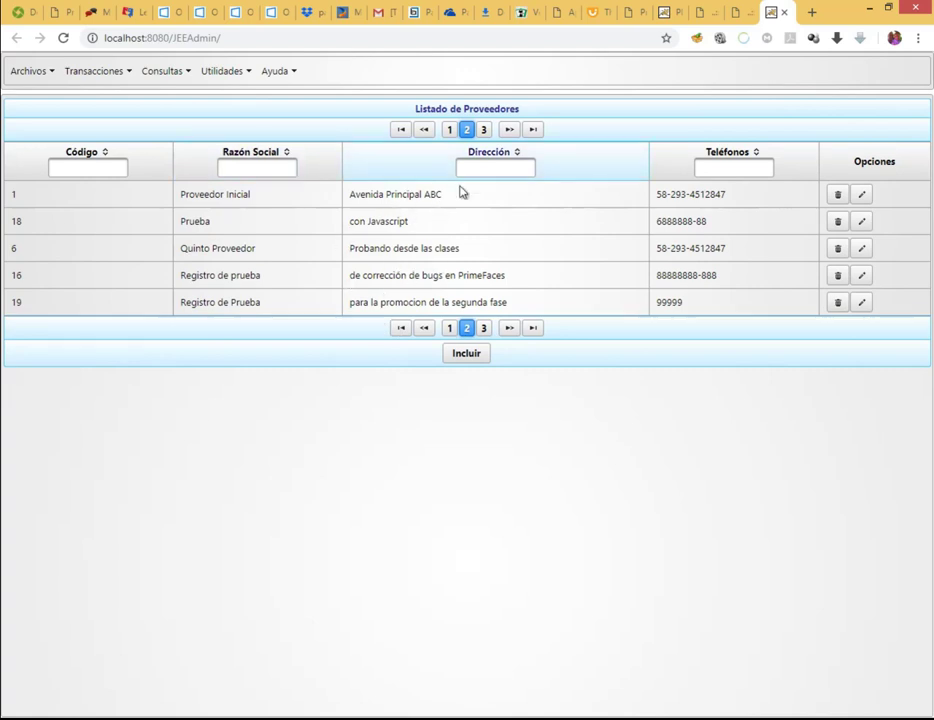
click(451, 328)
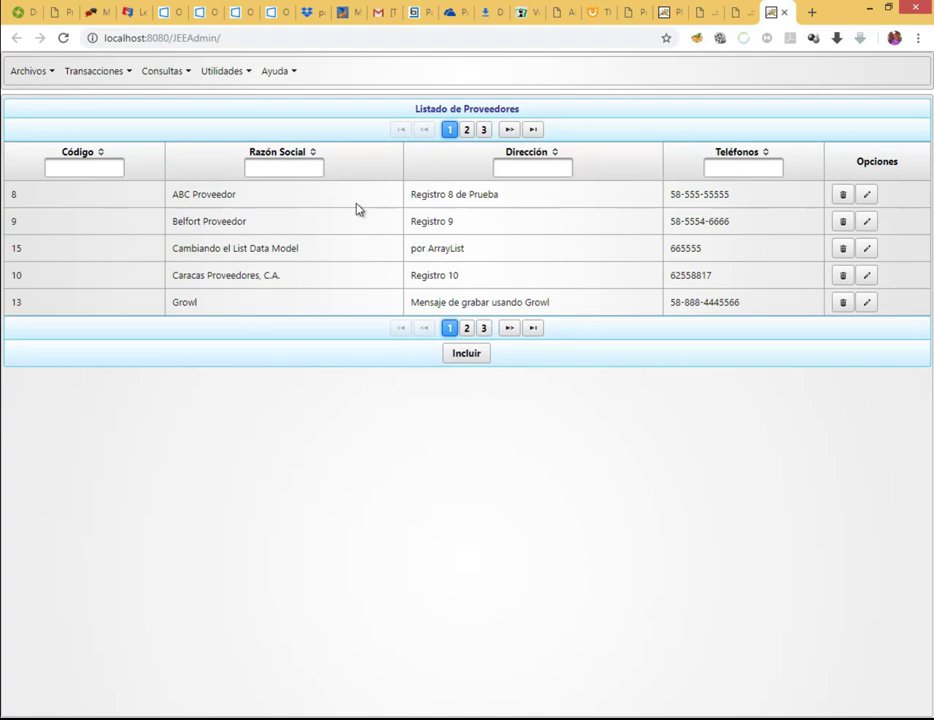
Browse the supplier list through page 2 and return to page 1
click(484, 328)
click(466, 273)
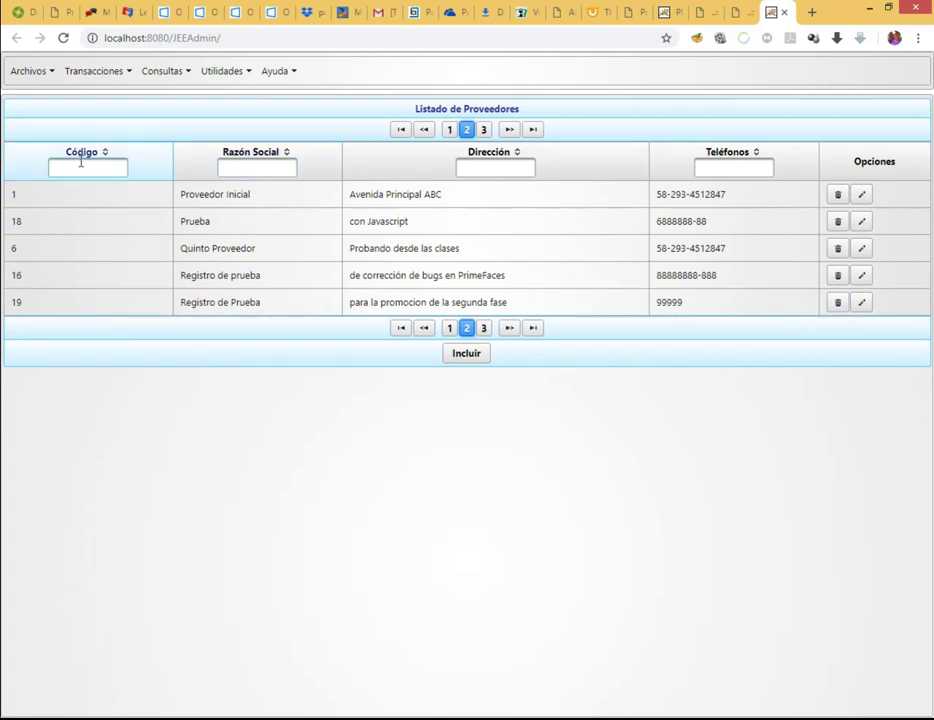
click(450, 329)
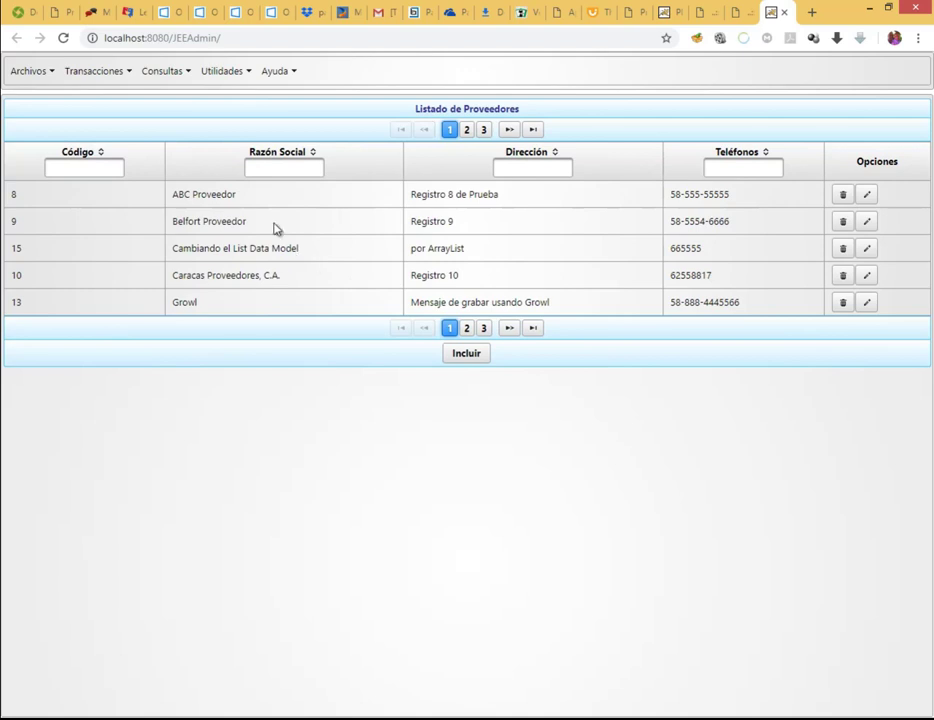
Filter suppliers by Razón Social "re" and delete the "Registro de Prueba" supplier whose Dirección is "para la promocion de la segunda fase"
click(283, 172)
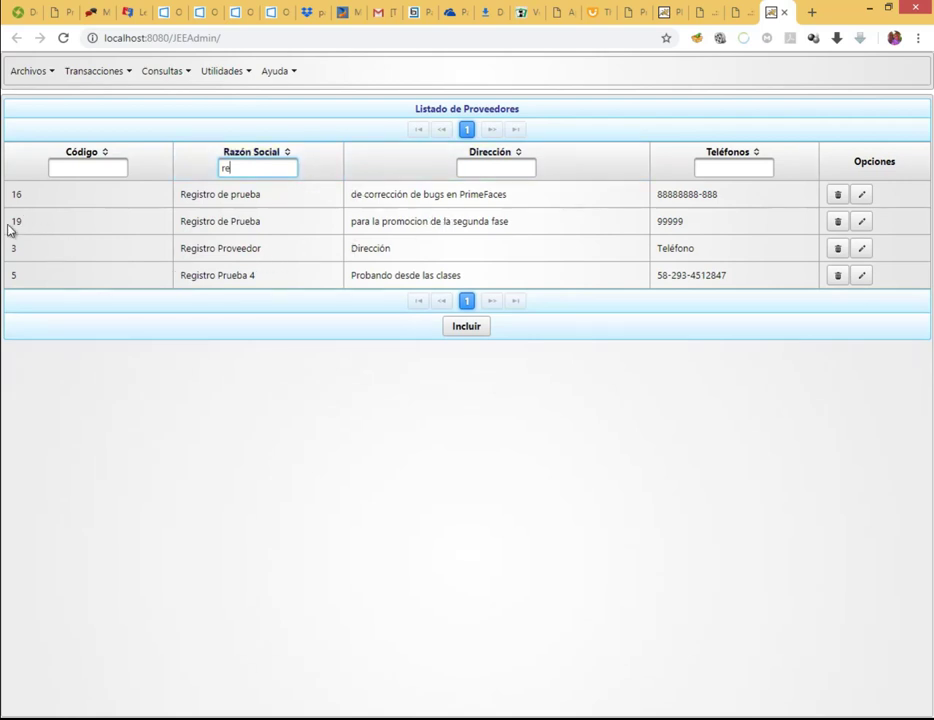
click(836, 222)
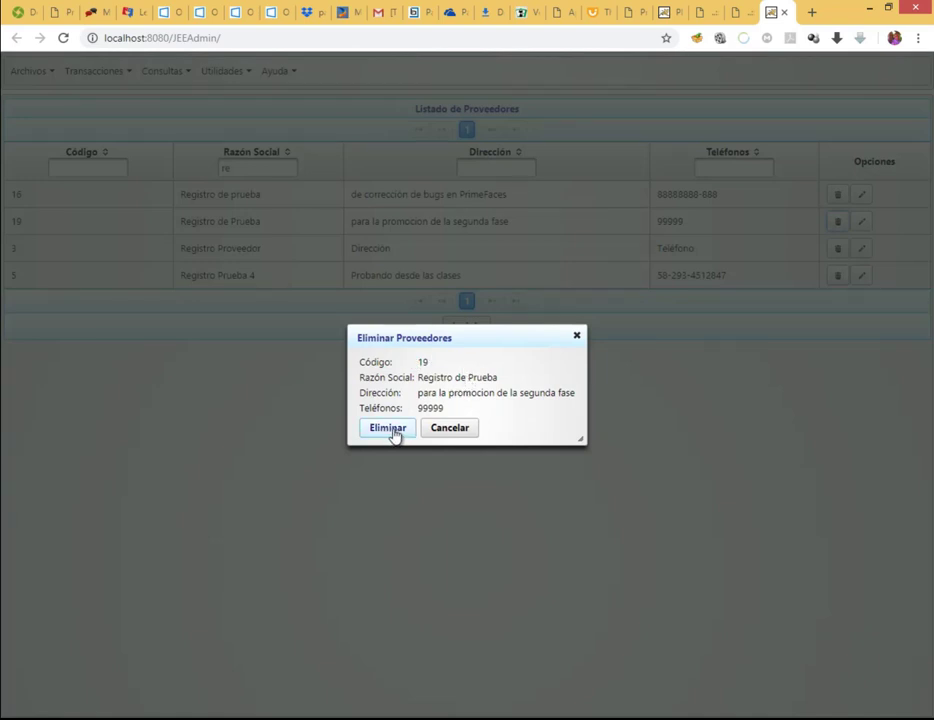
click(390, 429)
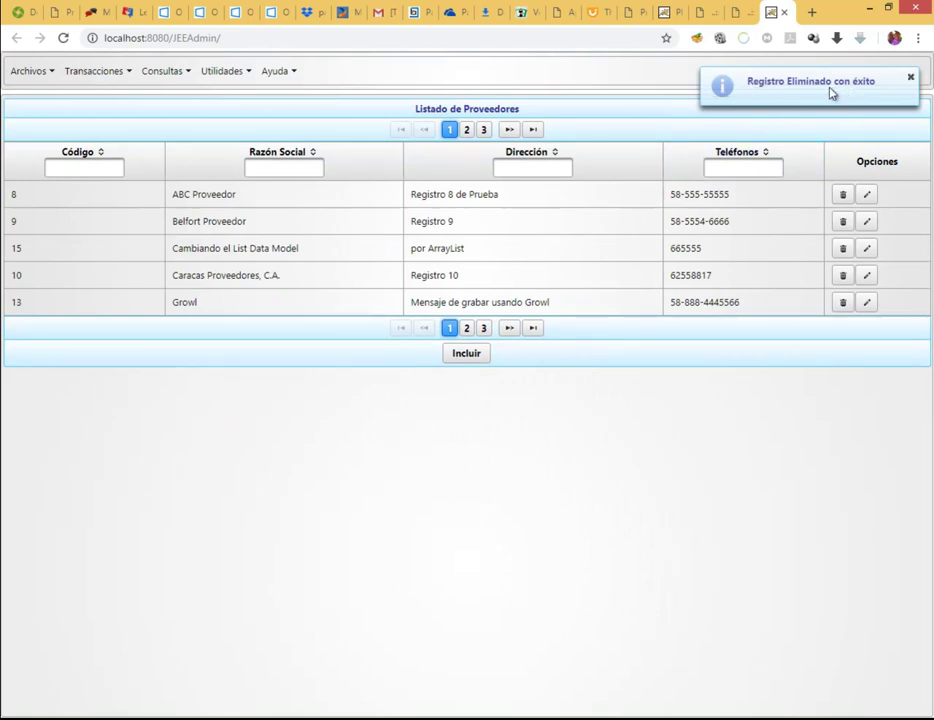
Check for the deleted supplier on page 2 and with the Razón Social filter "reg", clearing the filter when done
click(466, 330)
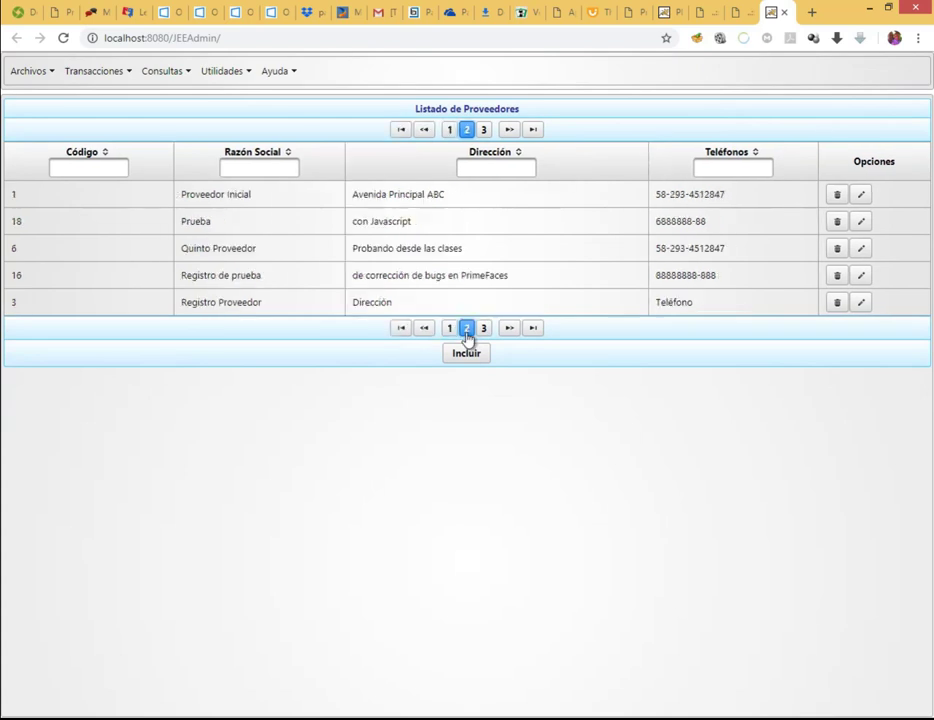
drag(352, 248, 415, 305)
click(244, 169)
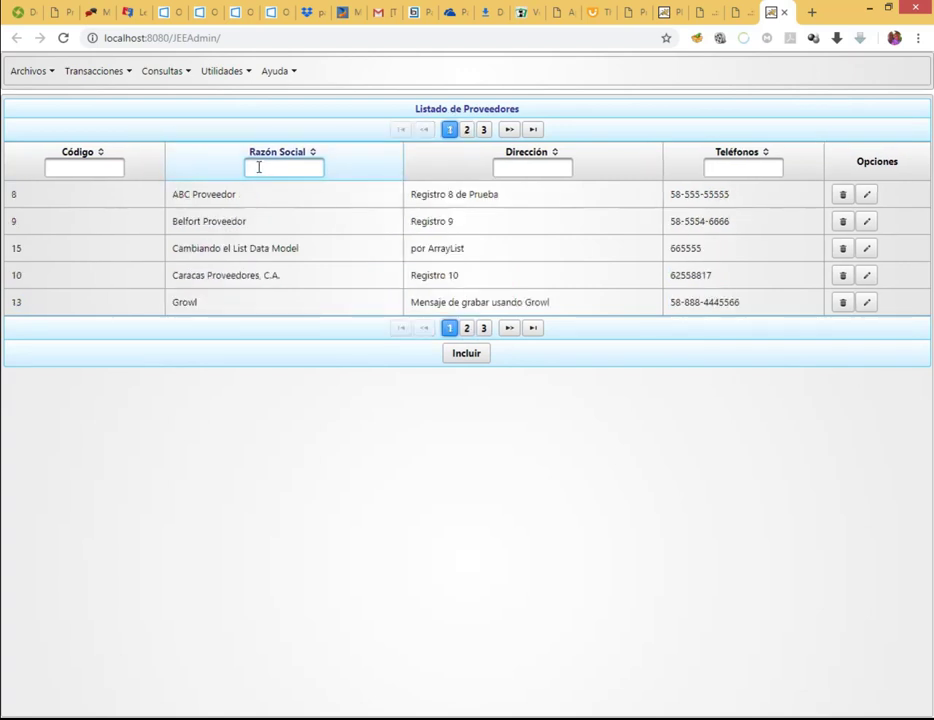
text(reg)
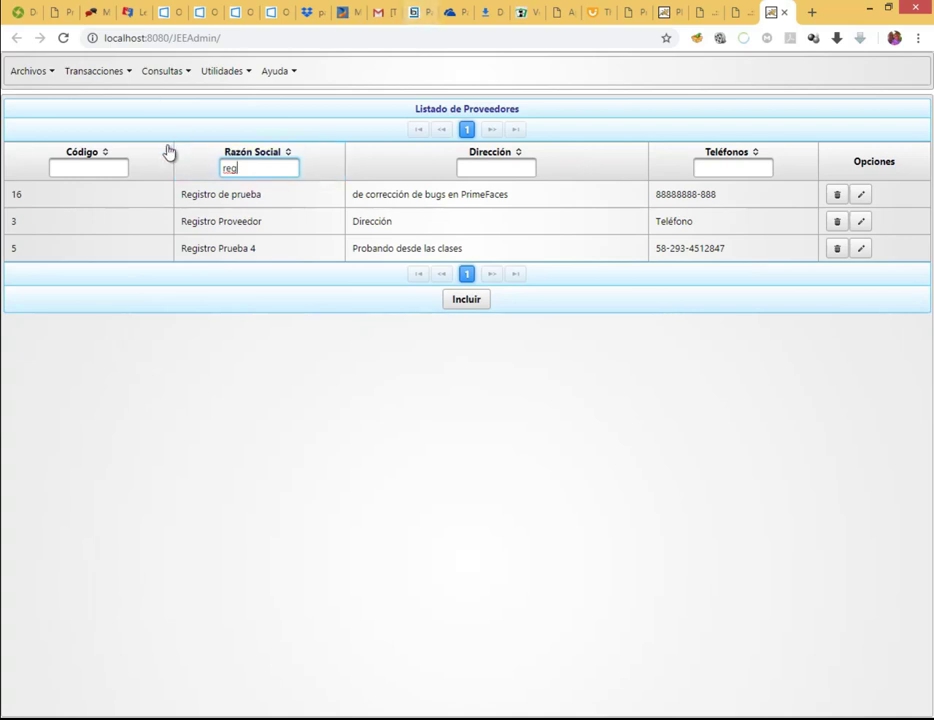
text(i)
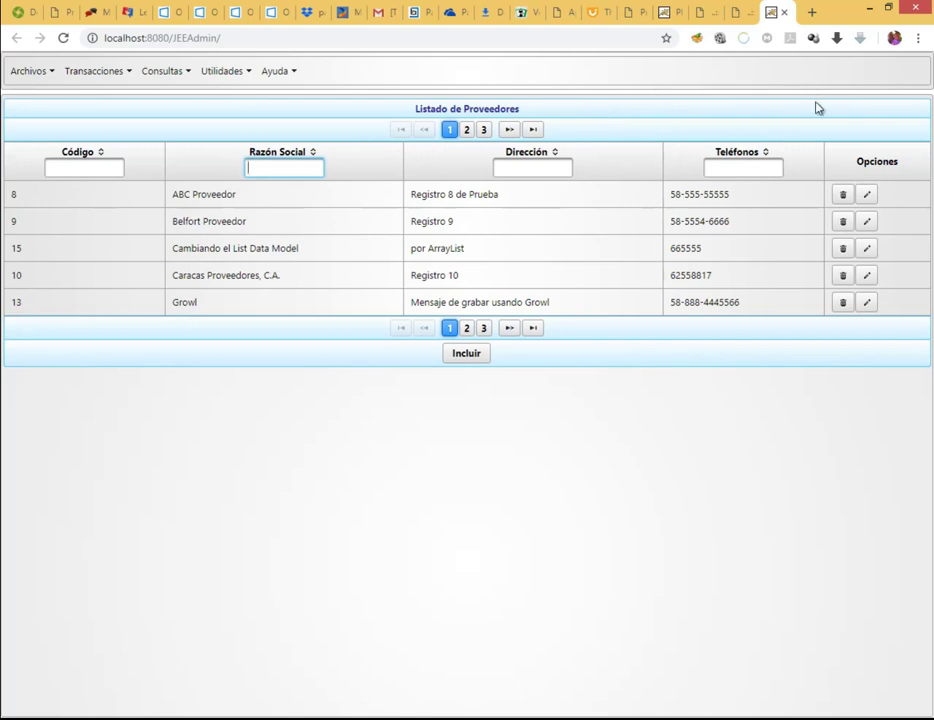
Open the product list (Productos) to examine its columns and records
click(28, 71)
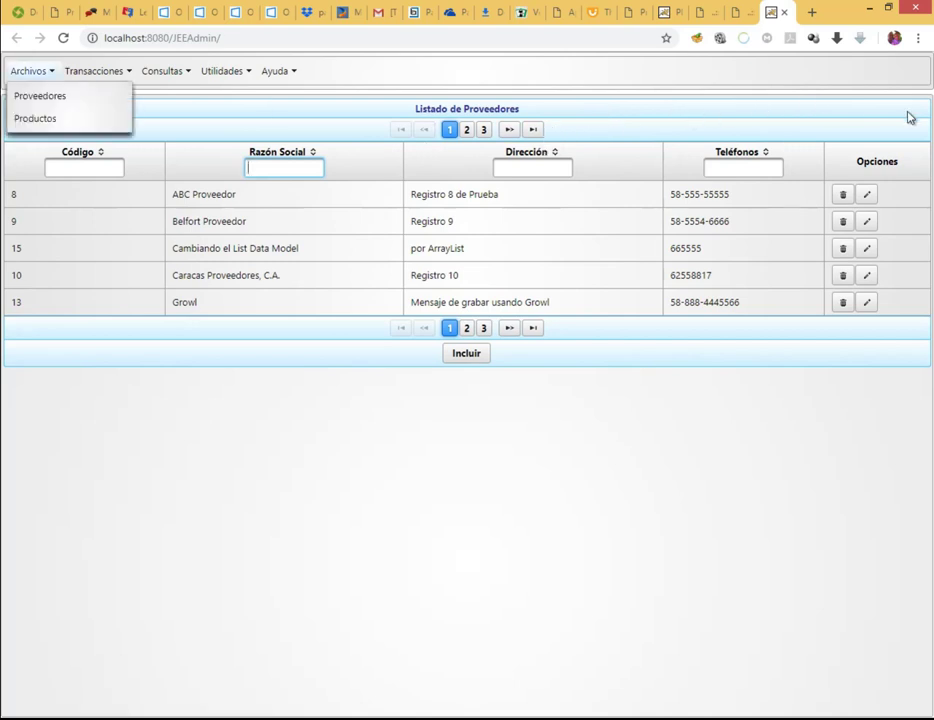
click(70, 120)
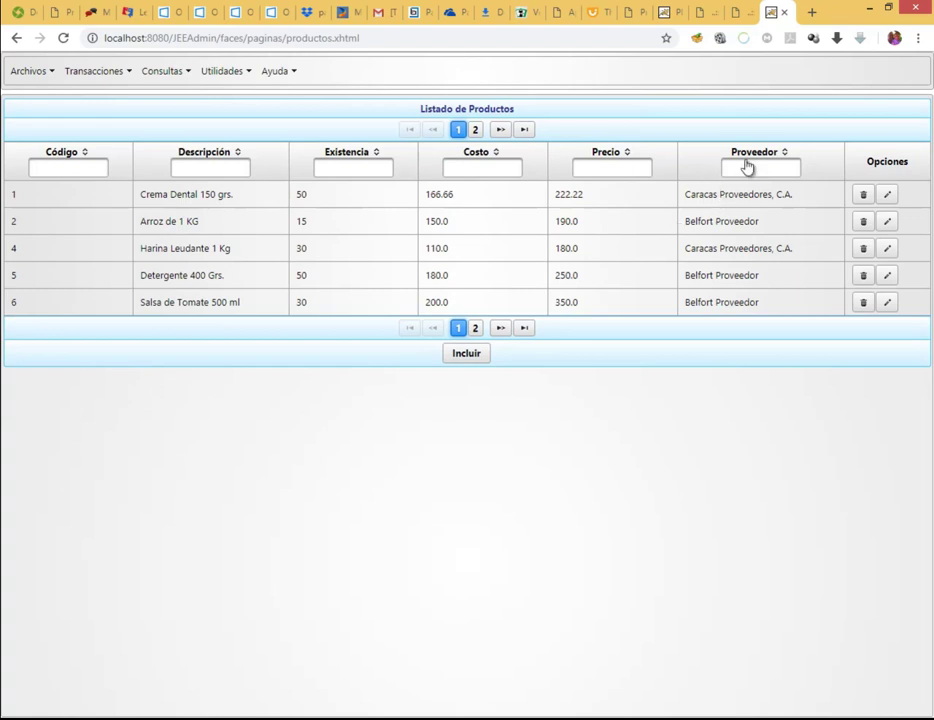
Start adding a product, filter its supplier choices by "r", choose "Registro Prueba 4" as Proveedor, and cancel the form
click(470, 355)
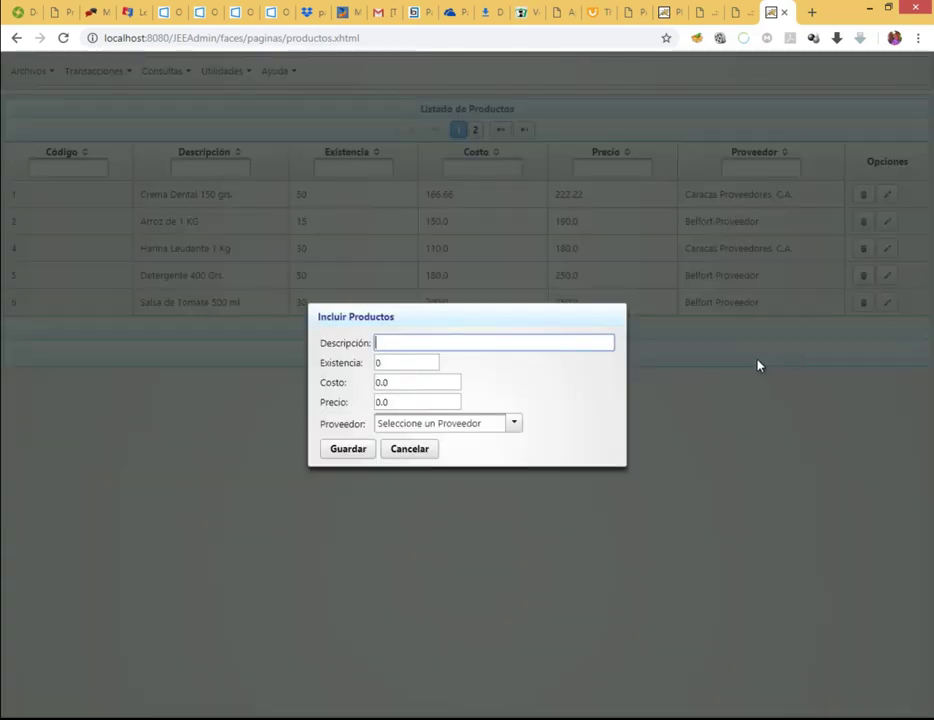
click(514, 426)
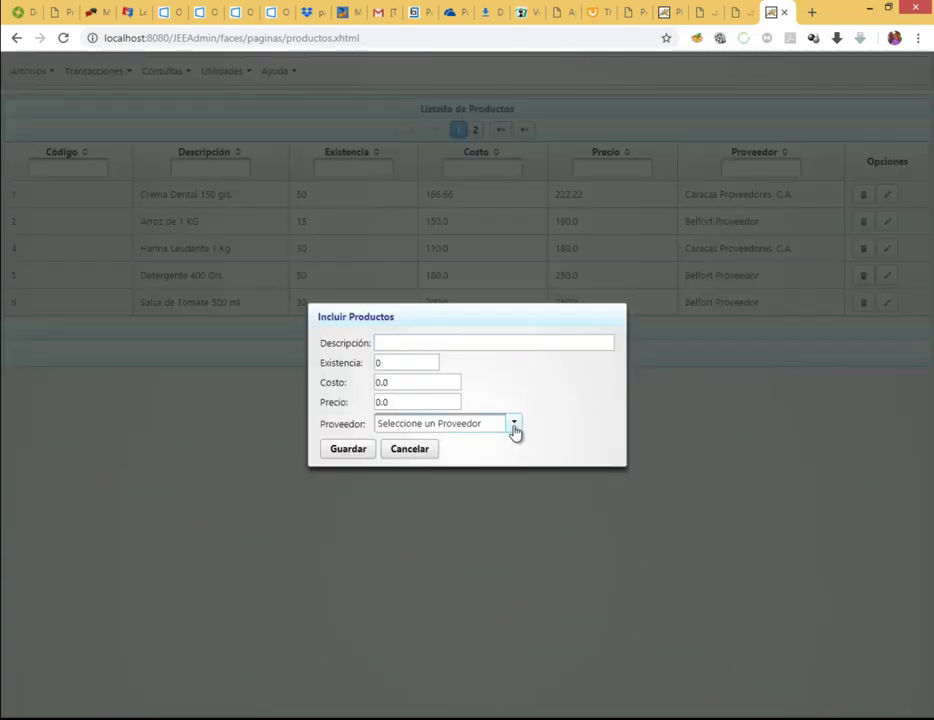
click(514, 426)
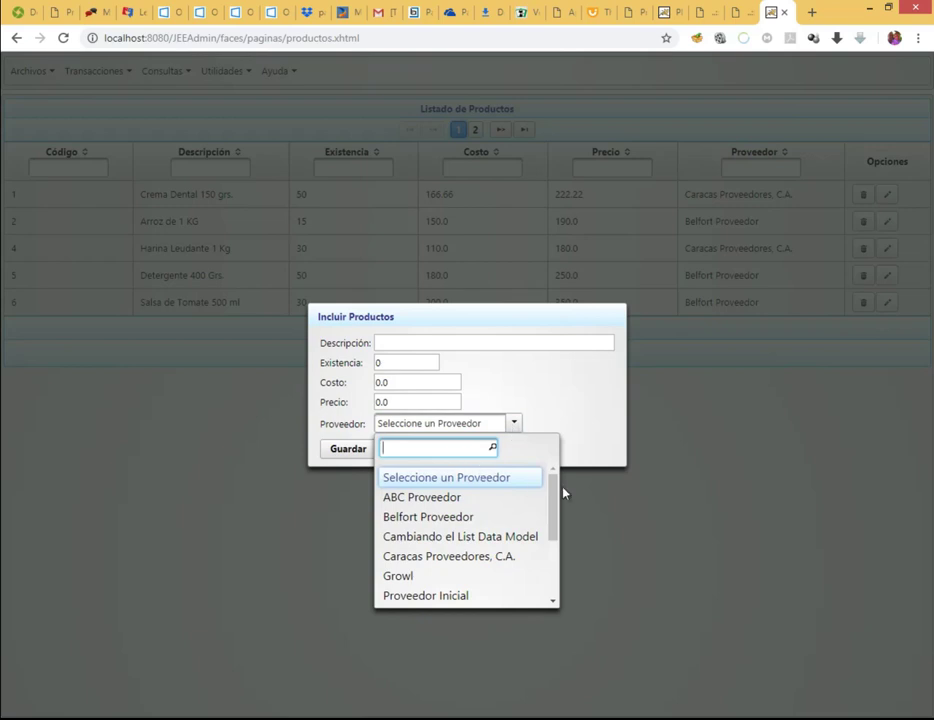
drag(557, 500, 561, 567)
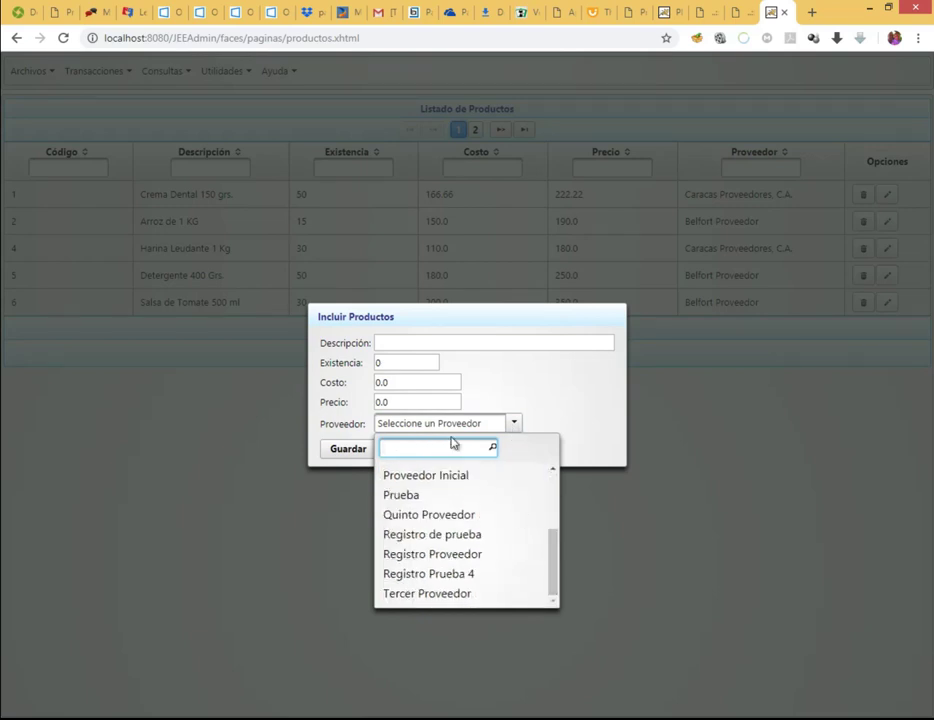
text(r)
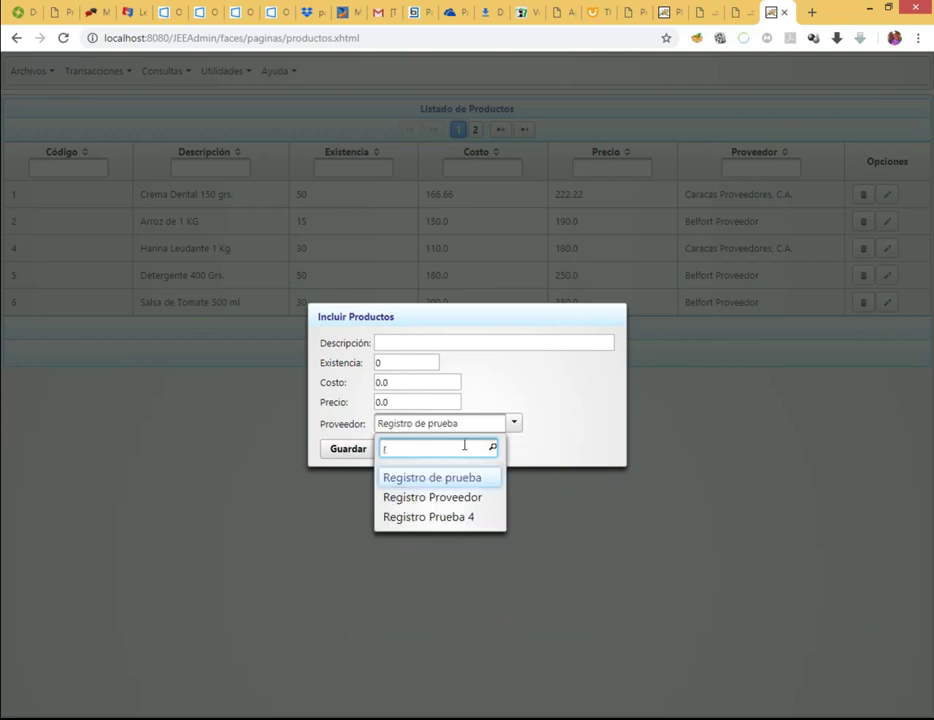
click(430, 519)
click(430, 341)
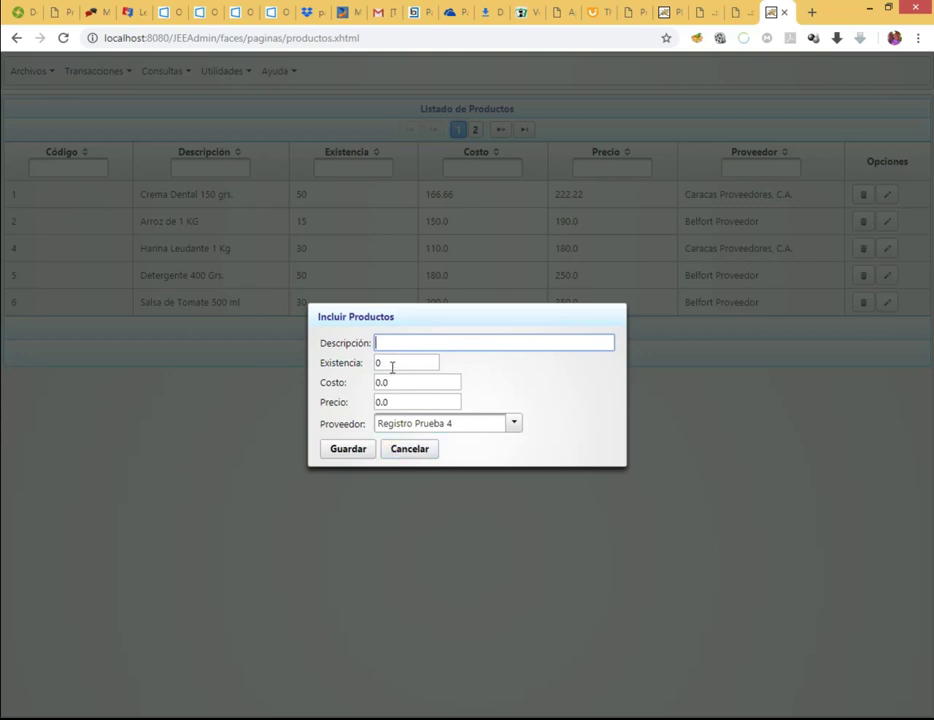
click(413, 449)
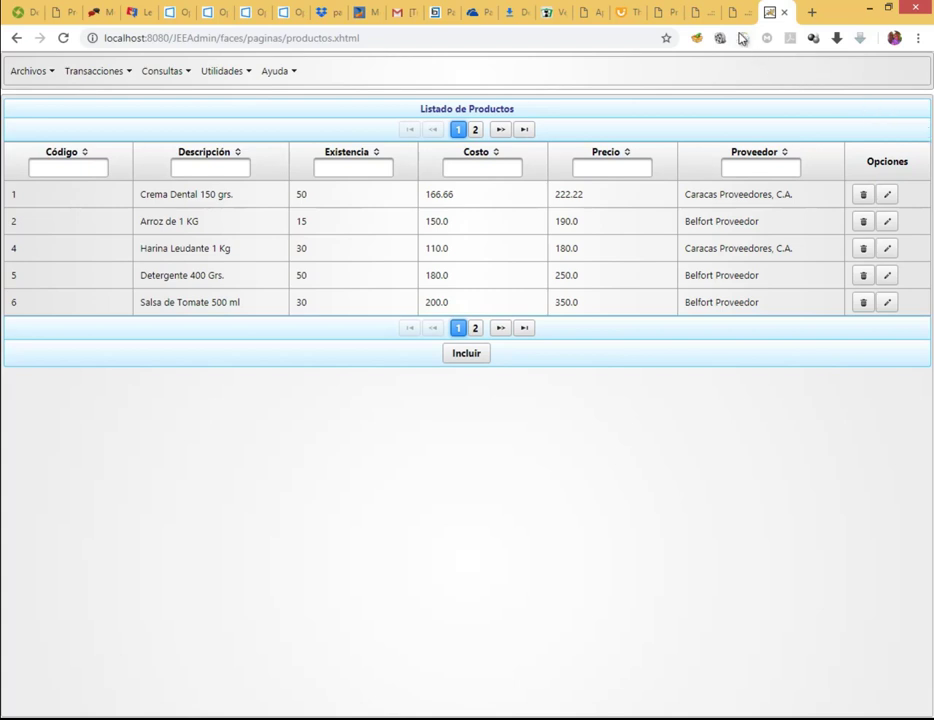
Switch to the Java EE Fase 2/5 course web page and read from its introduction down to the "Temario" section
click(700, 15)
scroll(930, 115, down, 3)
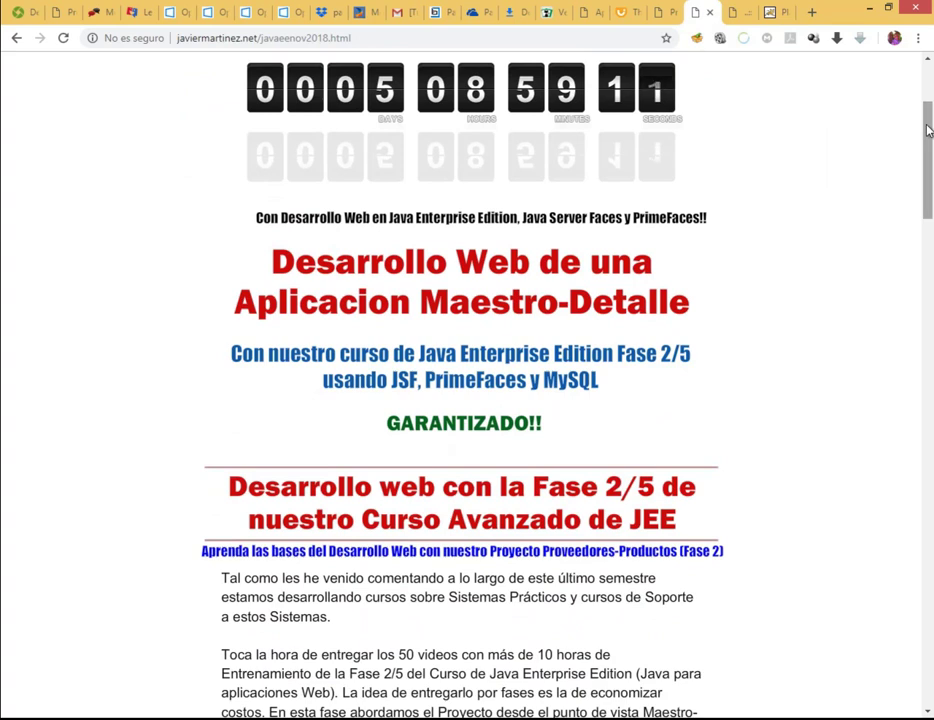
drag(927, 130, 930, 140)
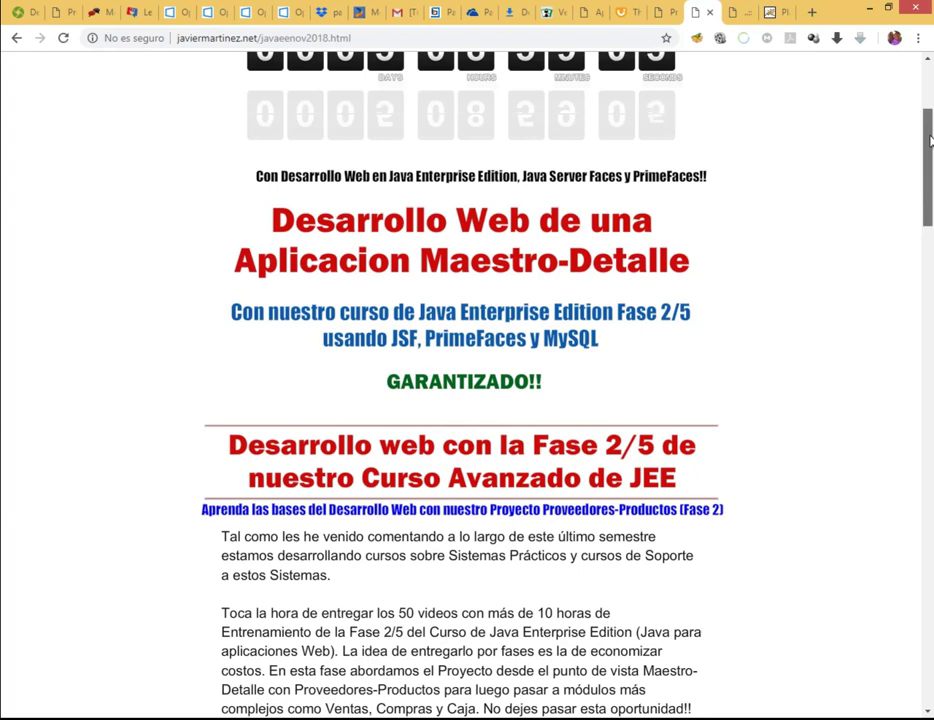
drag(930, 140, 930, 204)
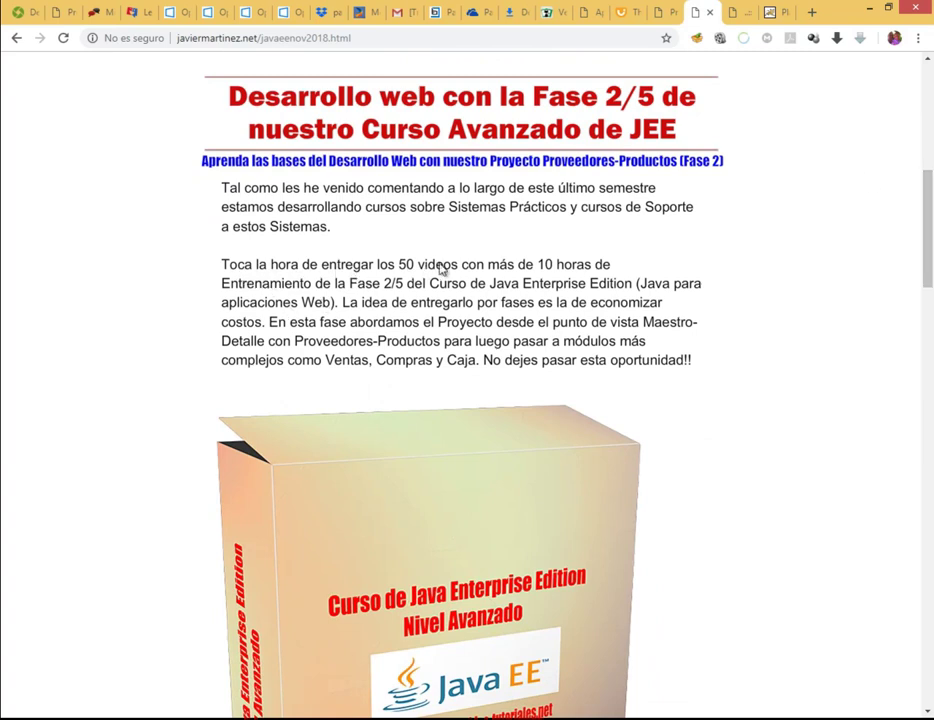
drag(930, 243, 930, 261)
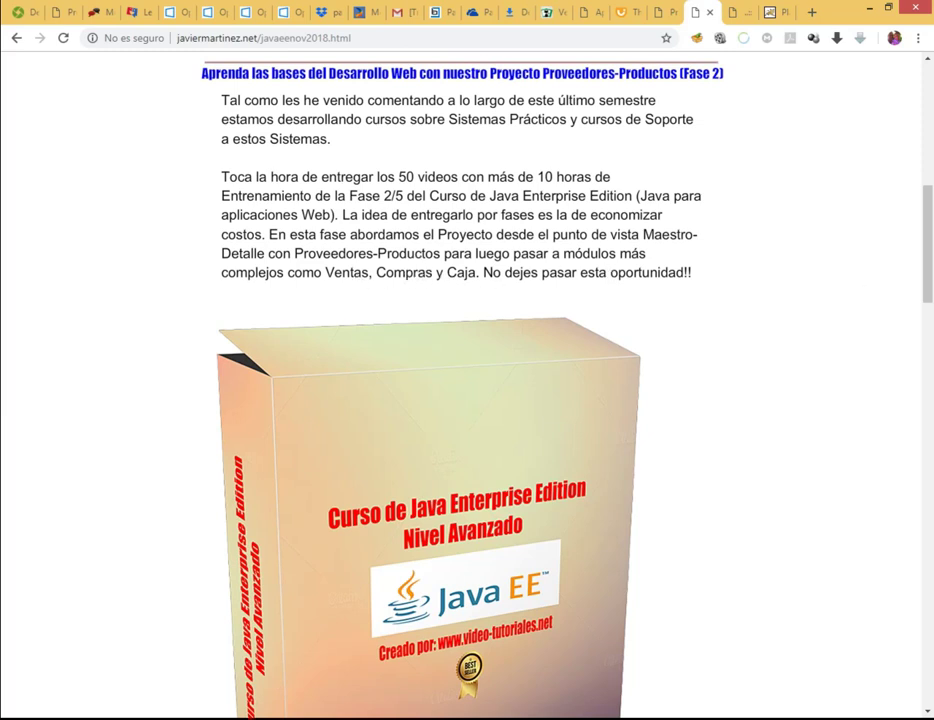
scroll(929, 287, down, 2)
drag(929, 287, 929, 403)
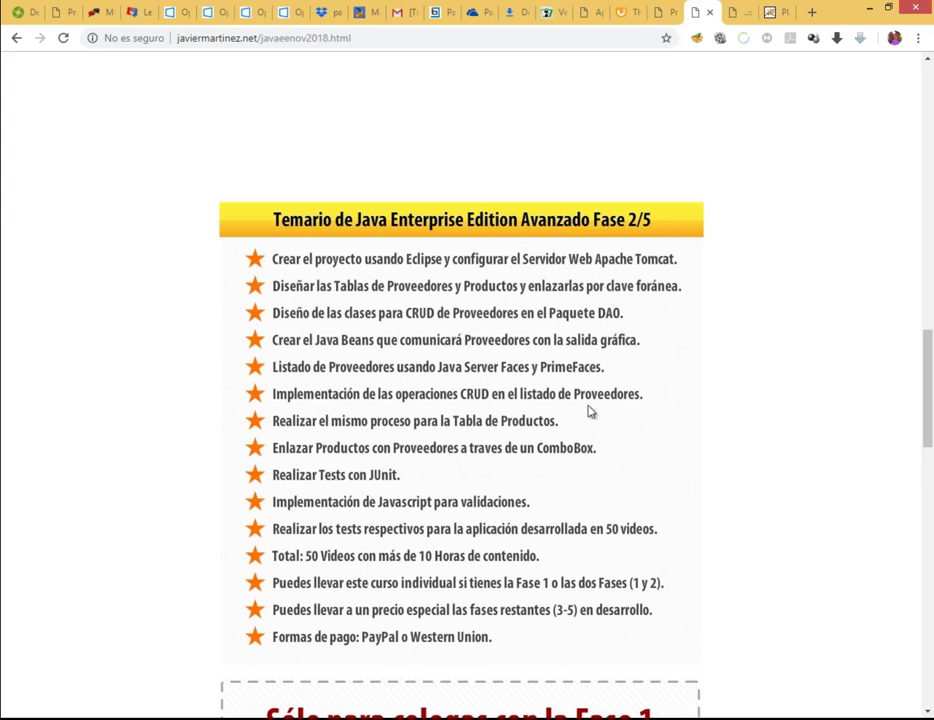
drag(928, 360, 929, 365)
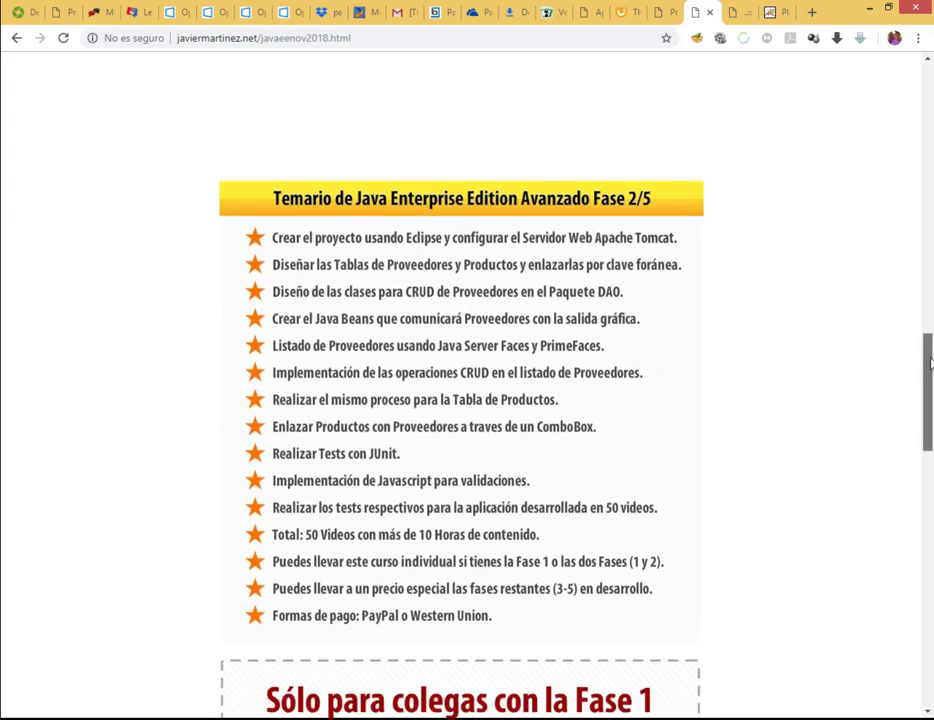